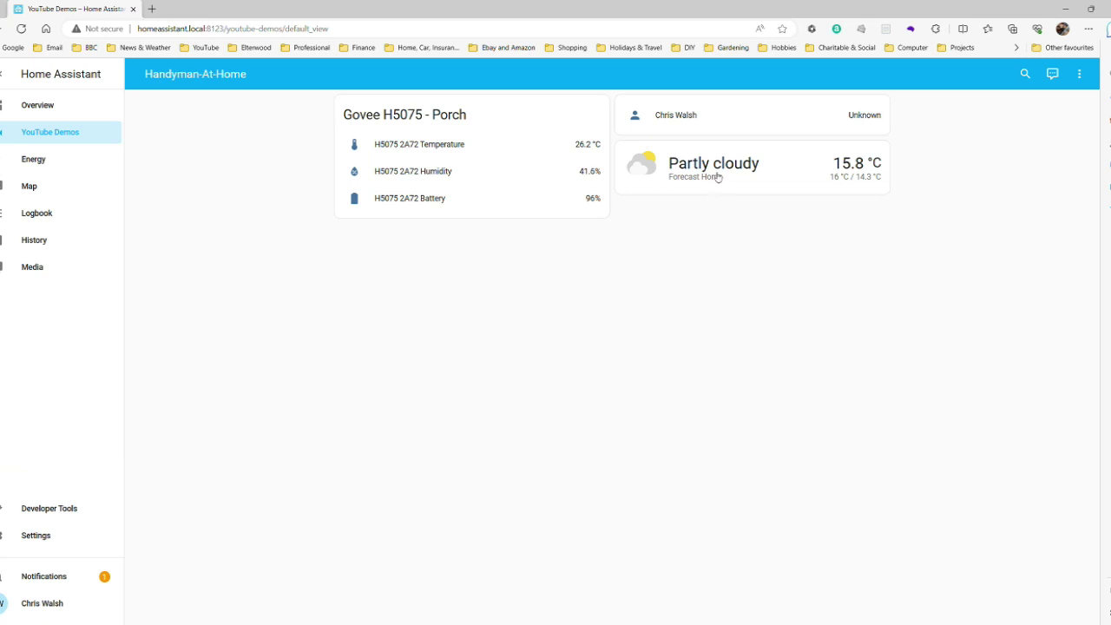
left_click(713, 174)
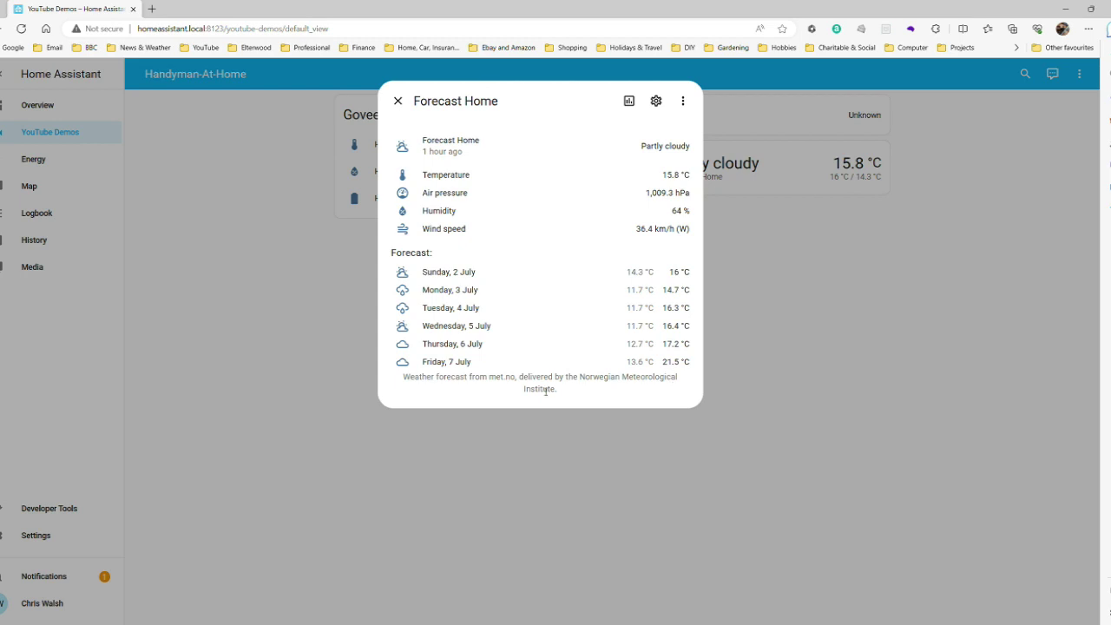
left_click(404, 104)
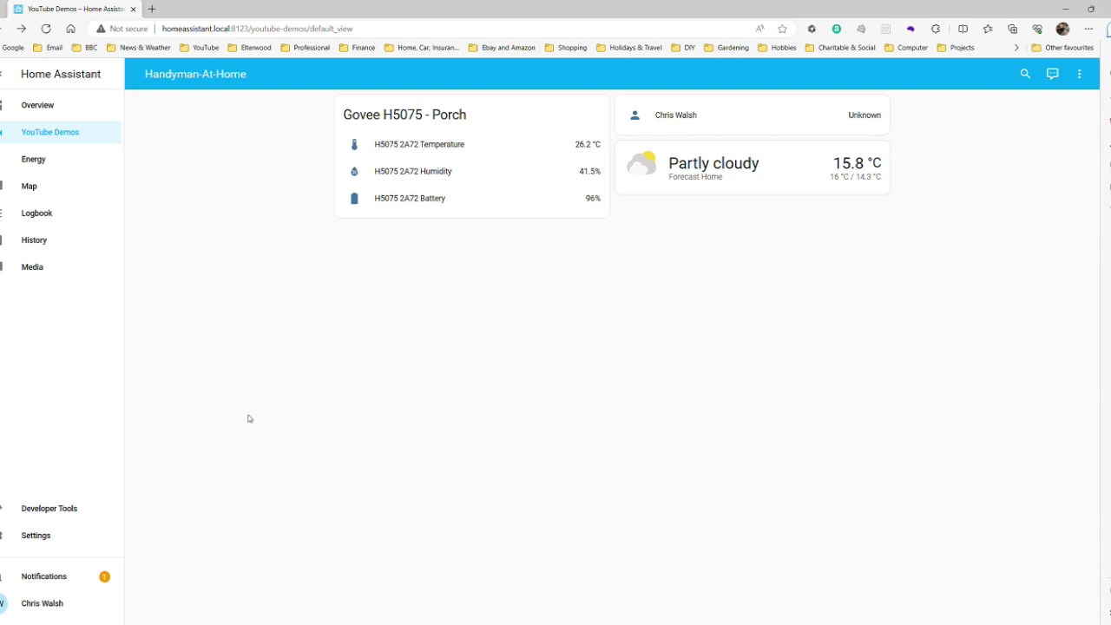
Add the Met Office integration using the pasted DataPoint API key
left_click(48, 539)
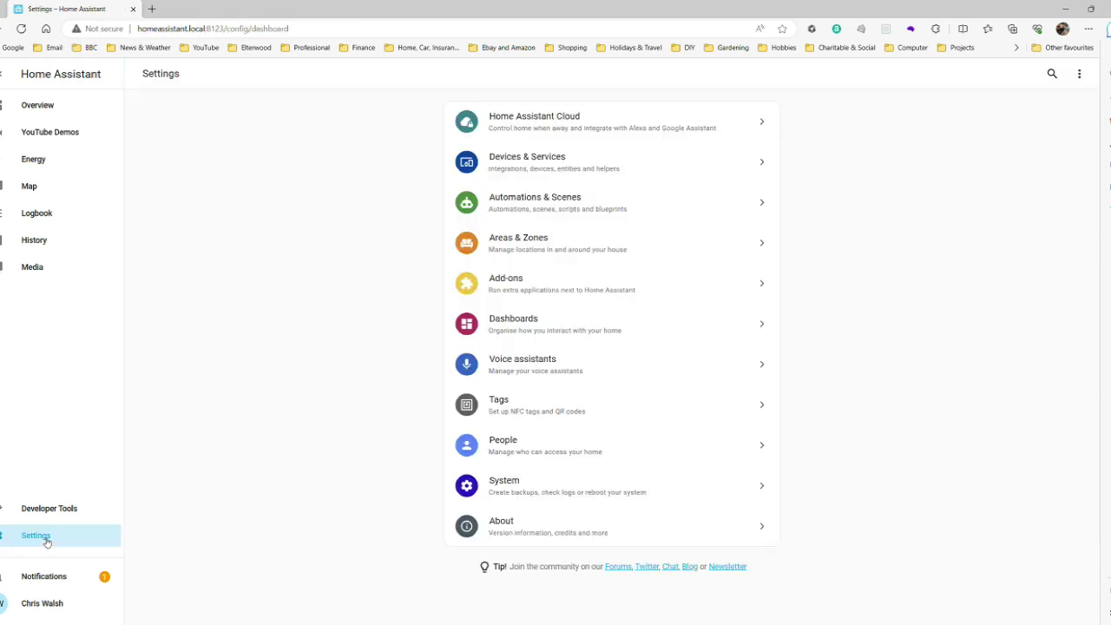
left_click(526, 165)
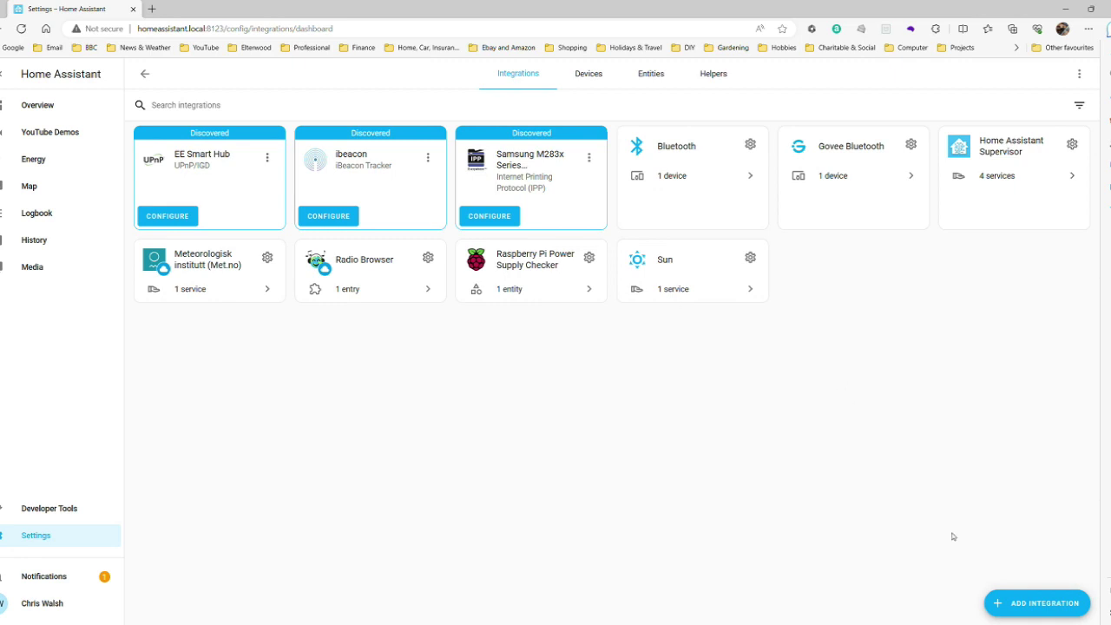
left_click(1011, 609)
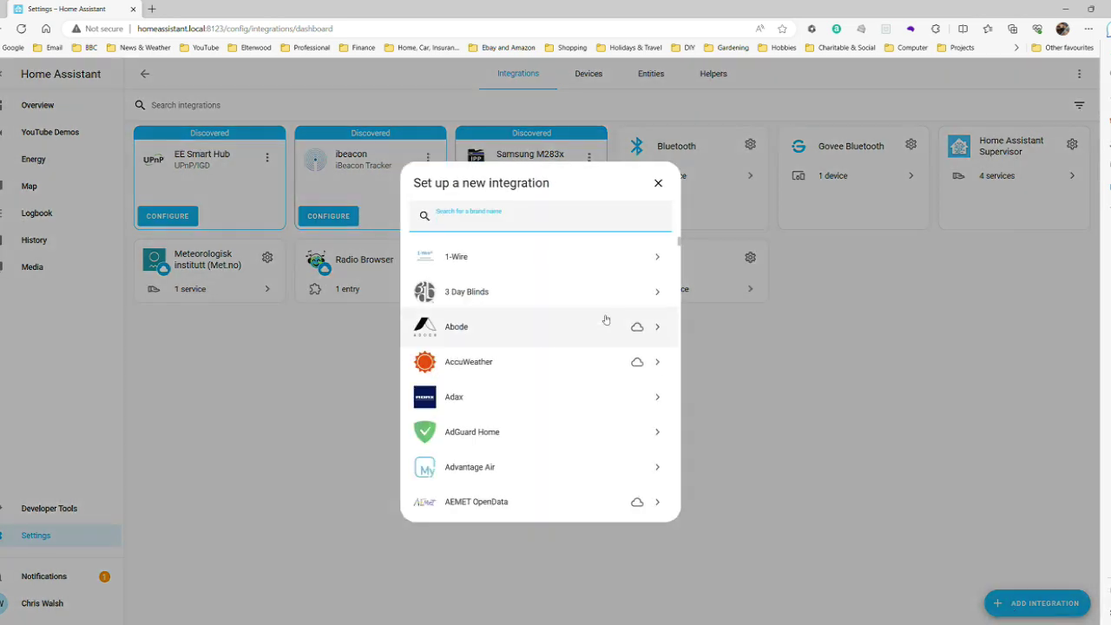
type("met")
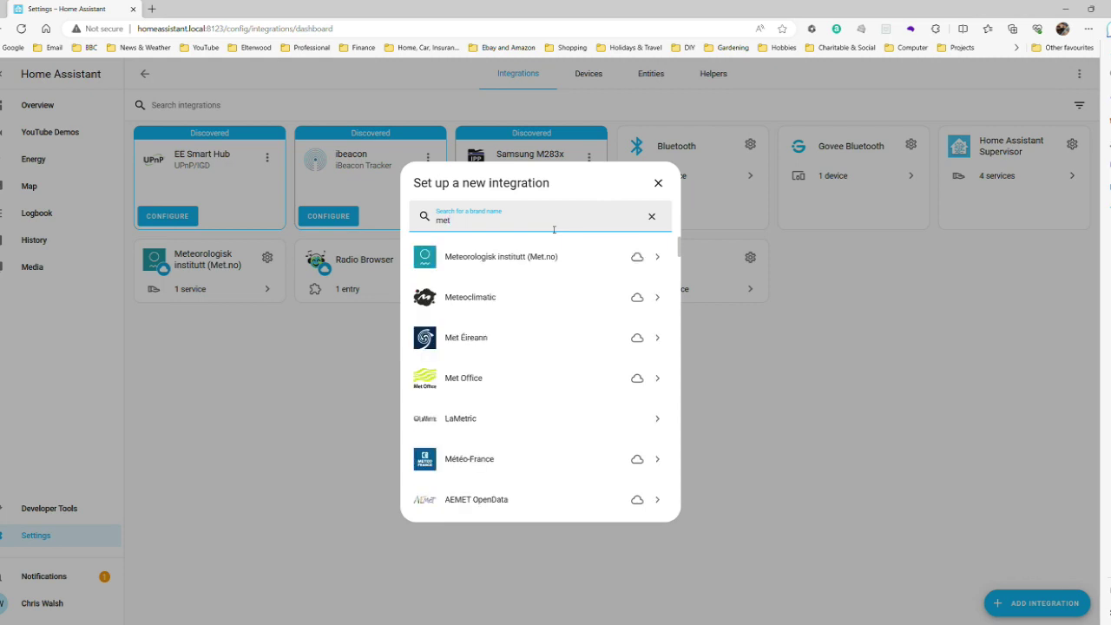
left_click(463, 379)
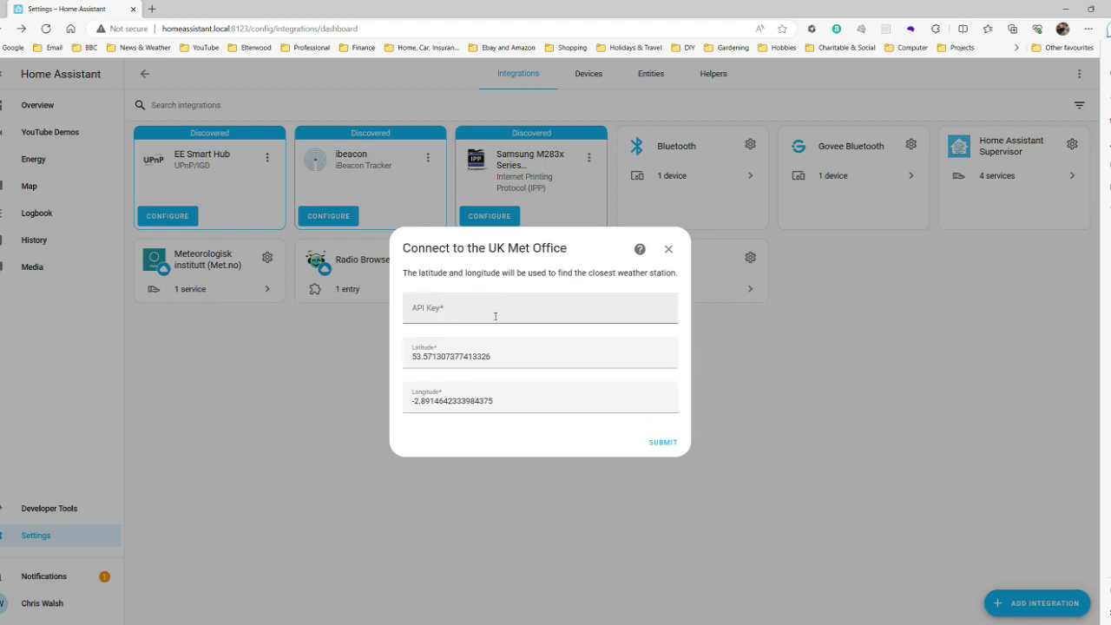
left_click(496, 316)
key("ctrl+v")
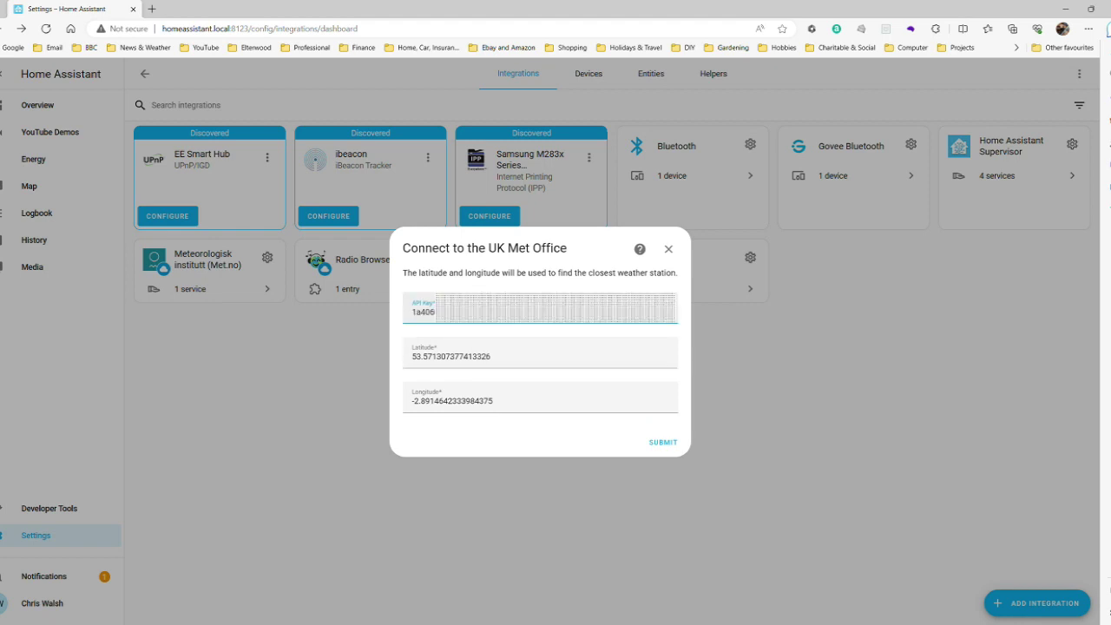
left_click(663, 443)
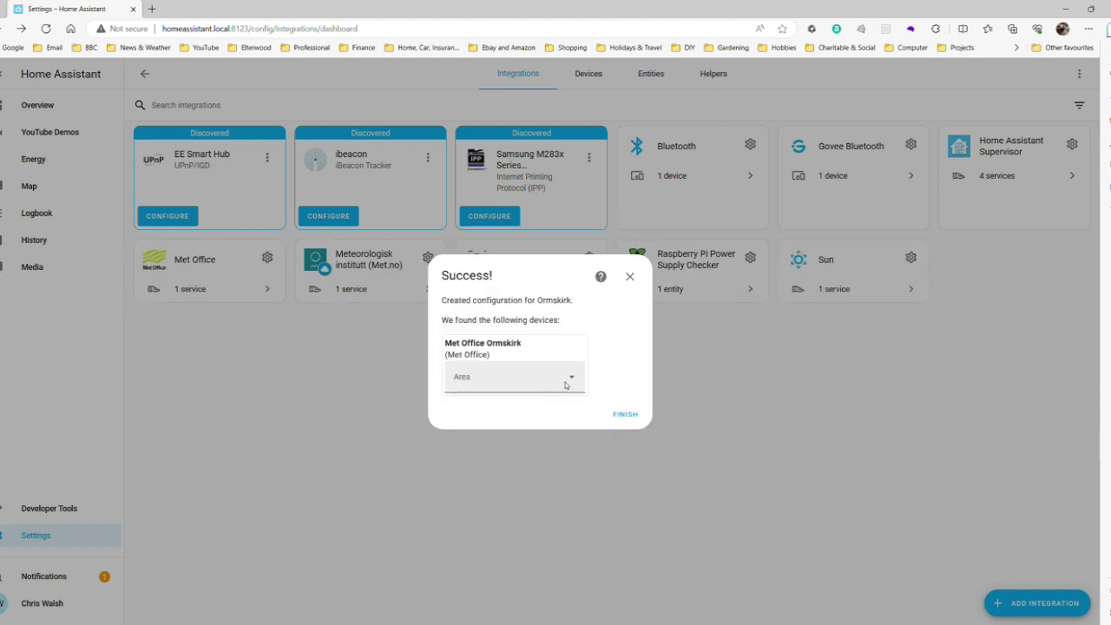
Assign the Met Office Ormskirk device to the Home area and finish setup
left_click(570, 381)
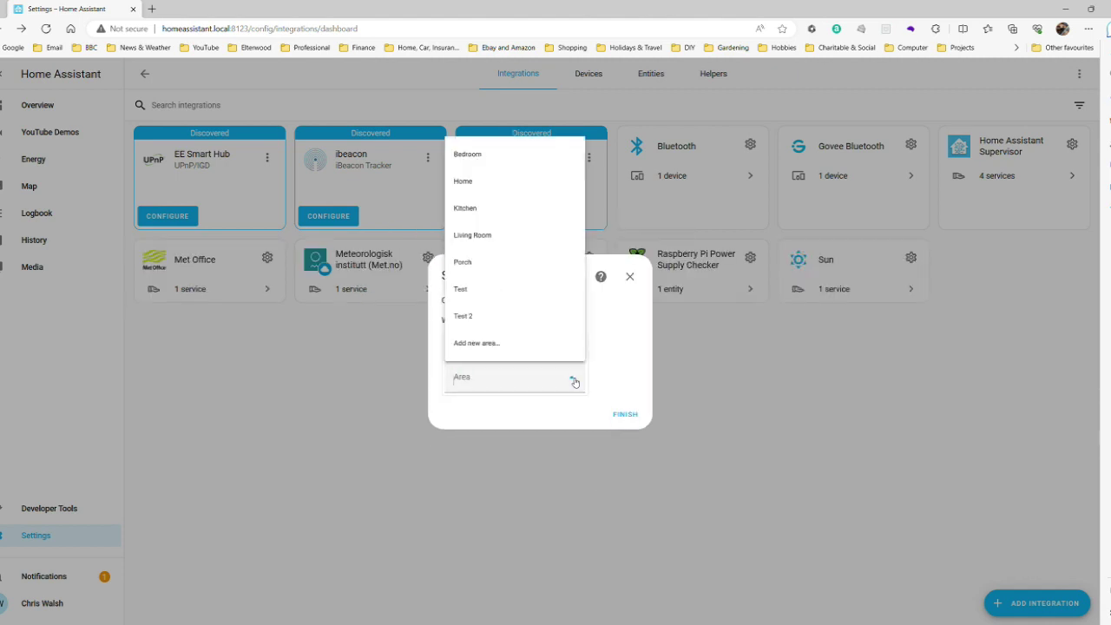
left_click(492, 181)
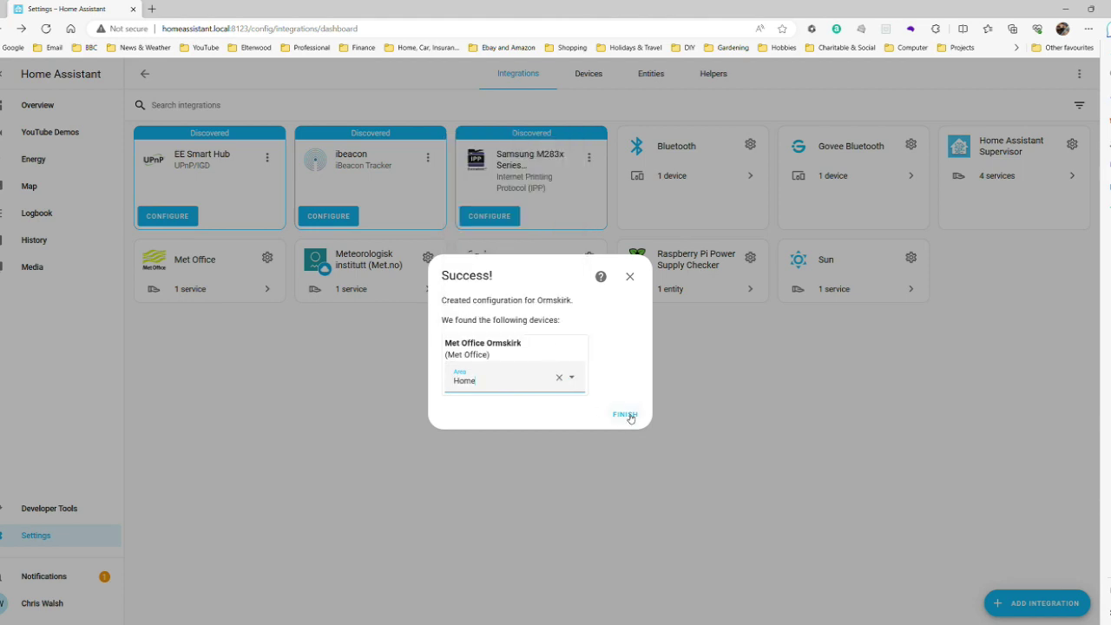
left_click(626, 415)
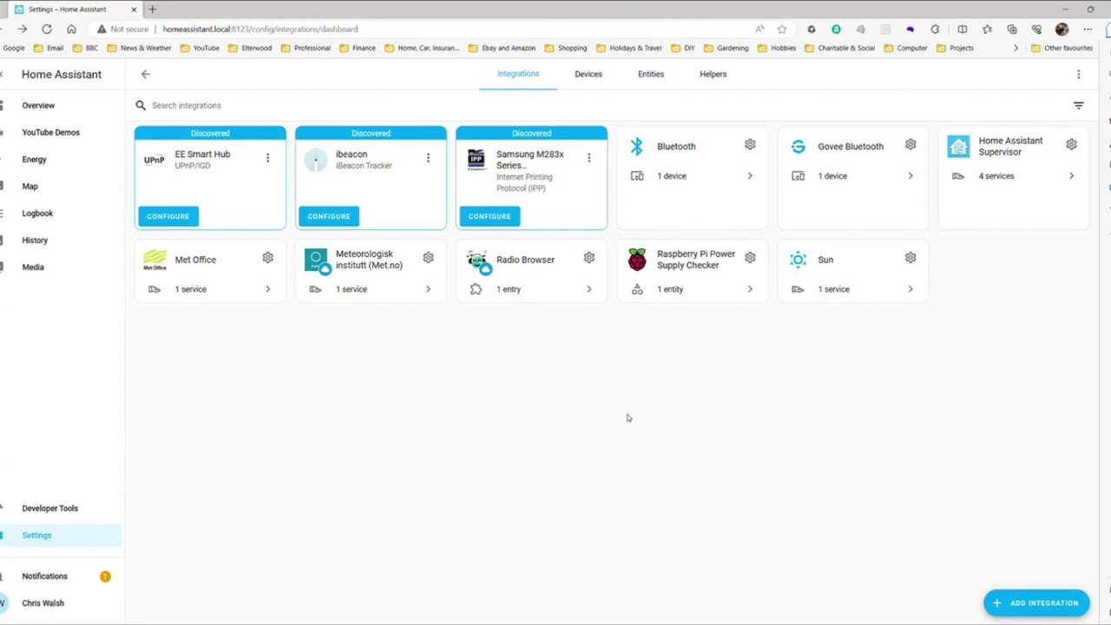
View the Overview dashboard showing the new Met Office Ormskirk sensors and forecasts
left_click(70, 136)
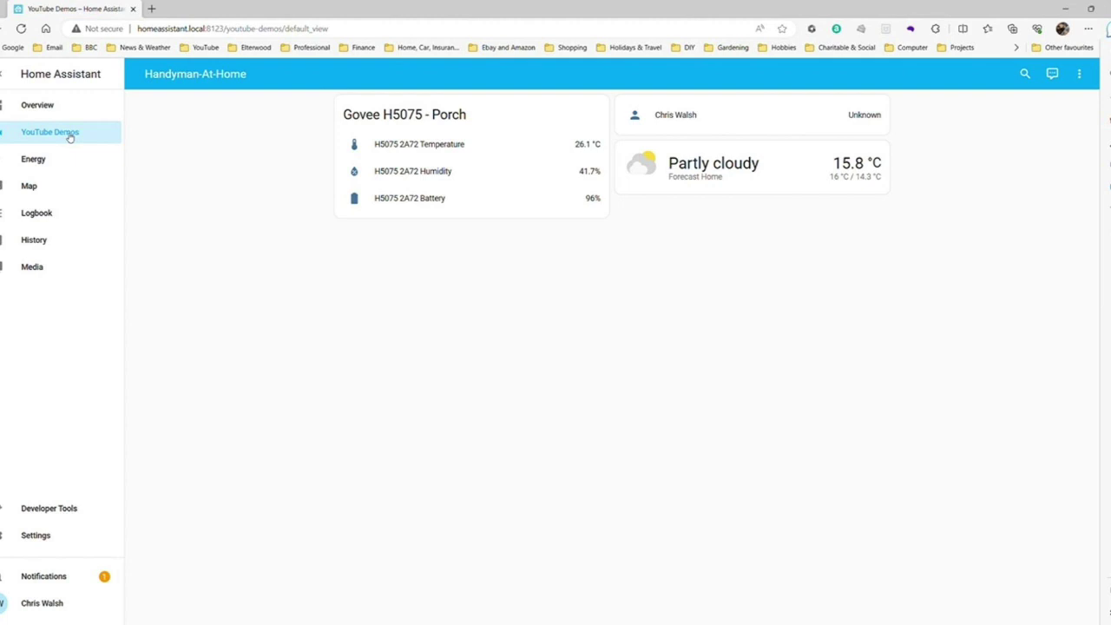
left_click(57, 106)
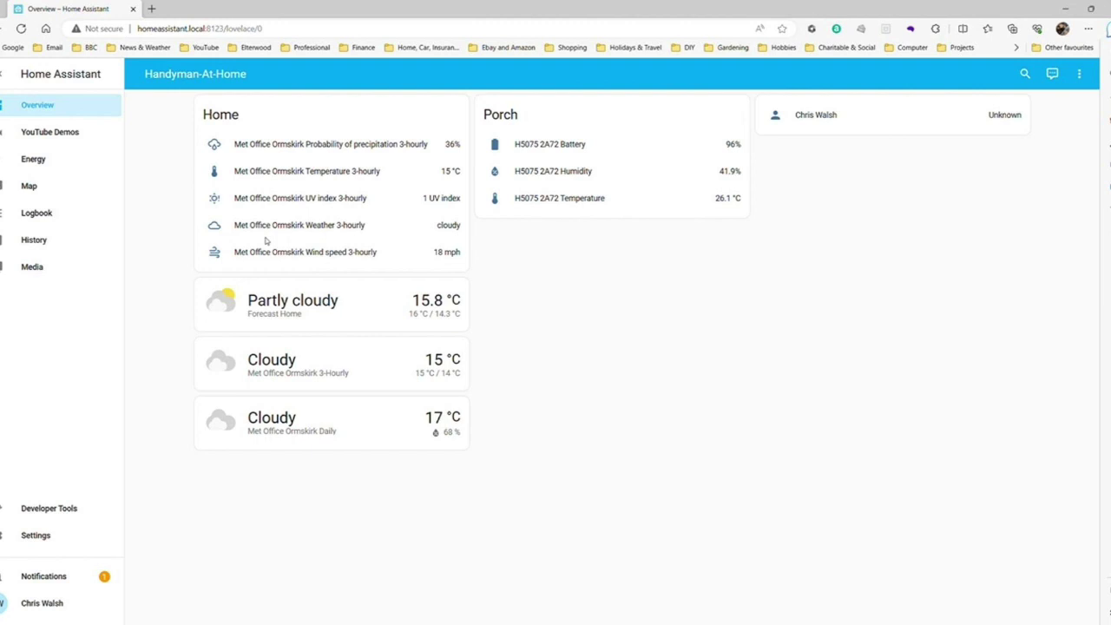
Edit the YouTube Demos dashboard and start a new Home view card by entity
left_click(47, 136)
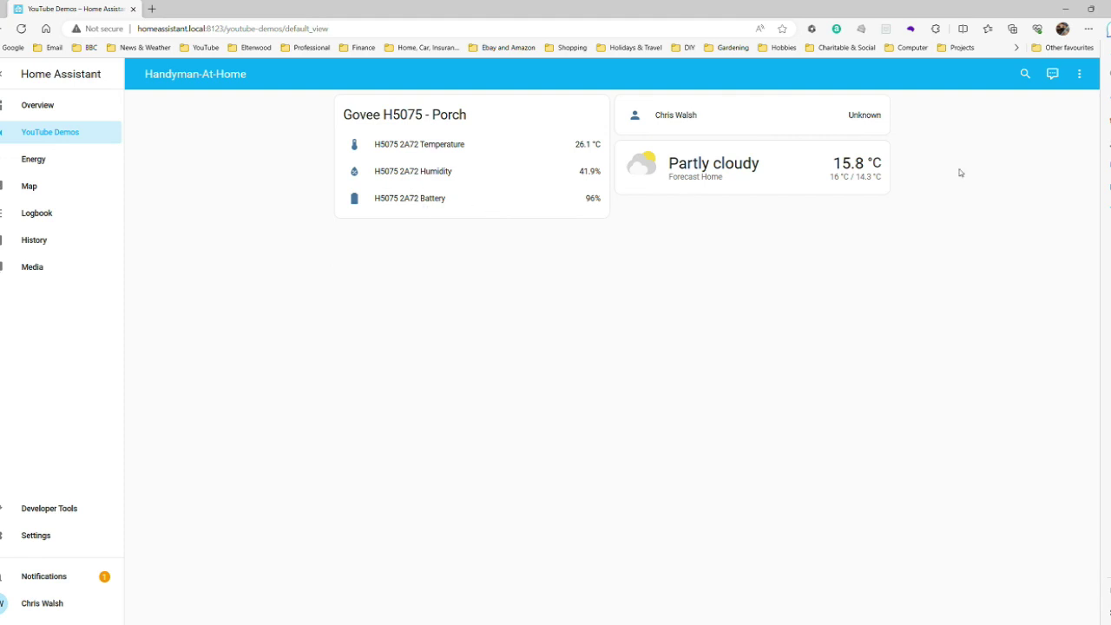
left_click(1080, 76)
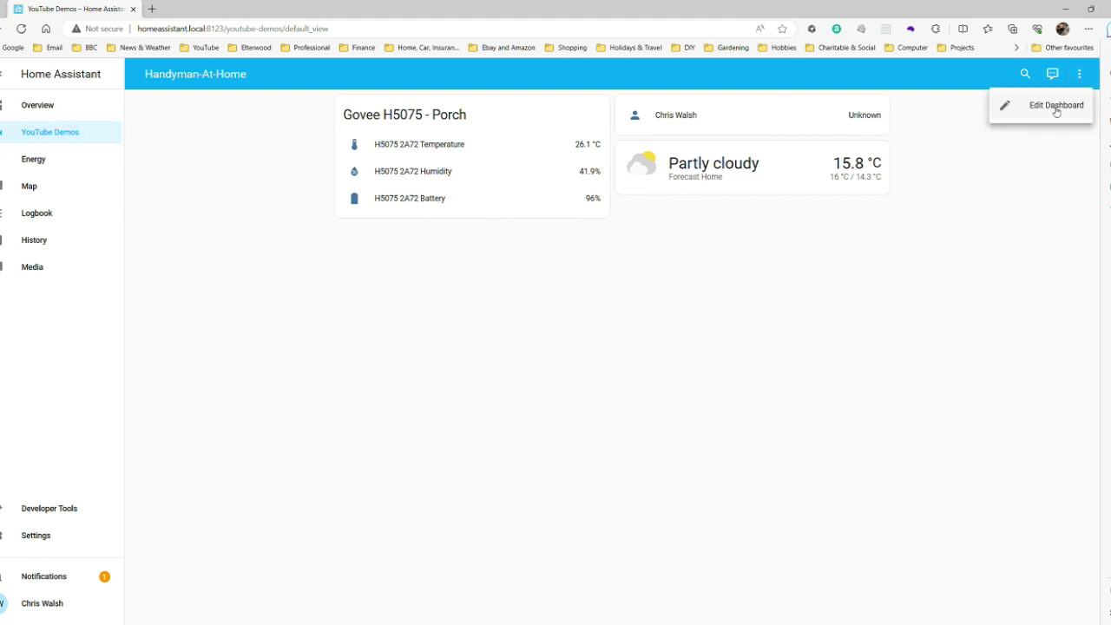
left_click(1054, 106)
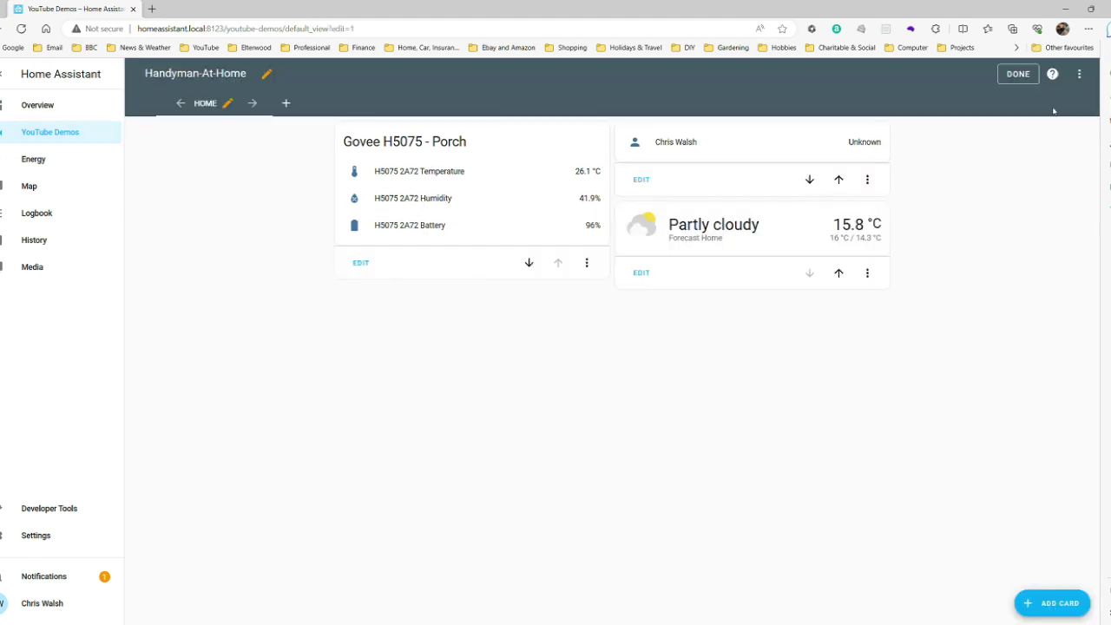
left_click(1054, 605)
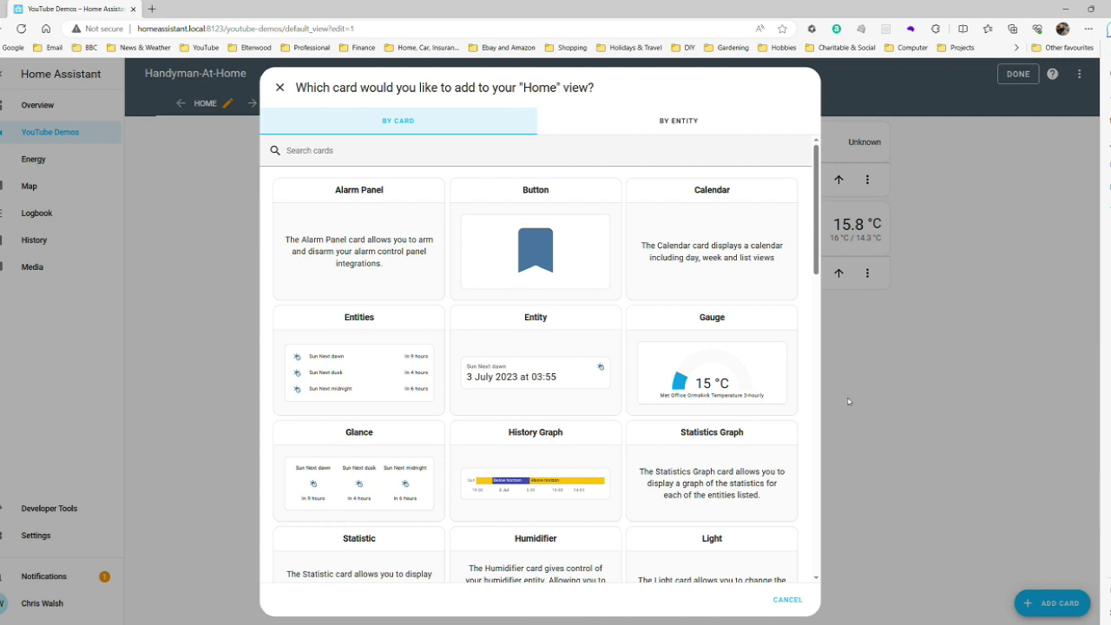
left_click(700, 135)
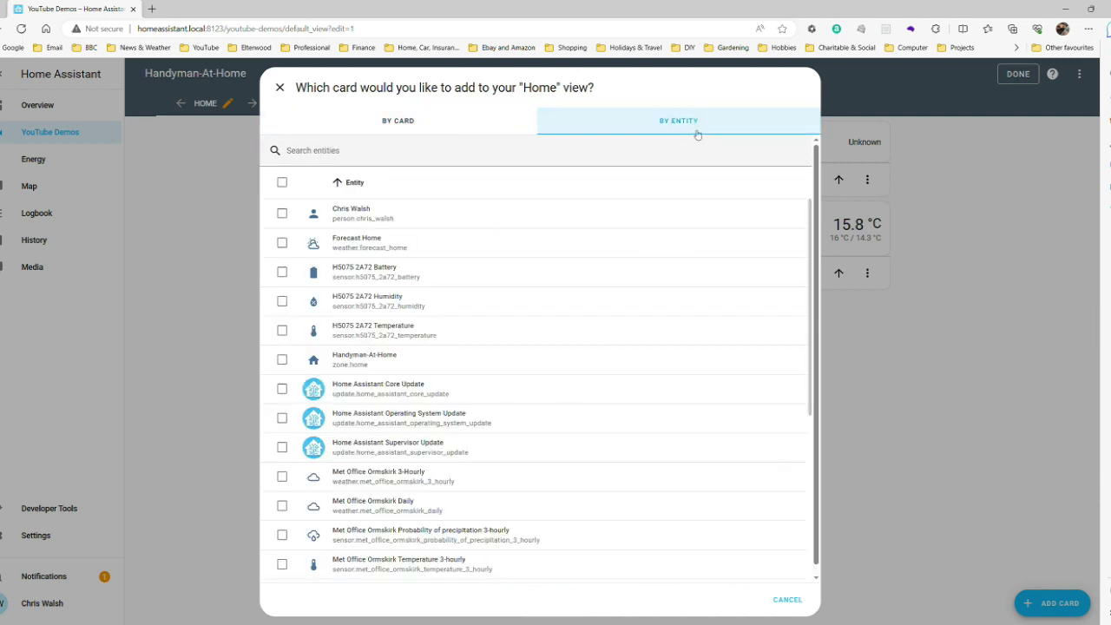
Select all seven Met Office Ormskirk entities, from 3-Hourly forecast to Wind speed
left_click(282, 477)
left_click(282, 505)
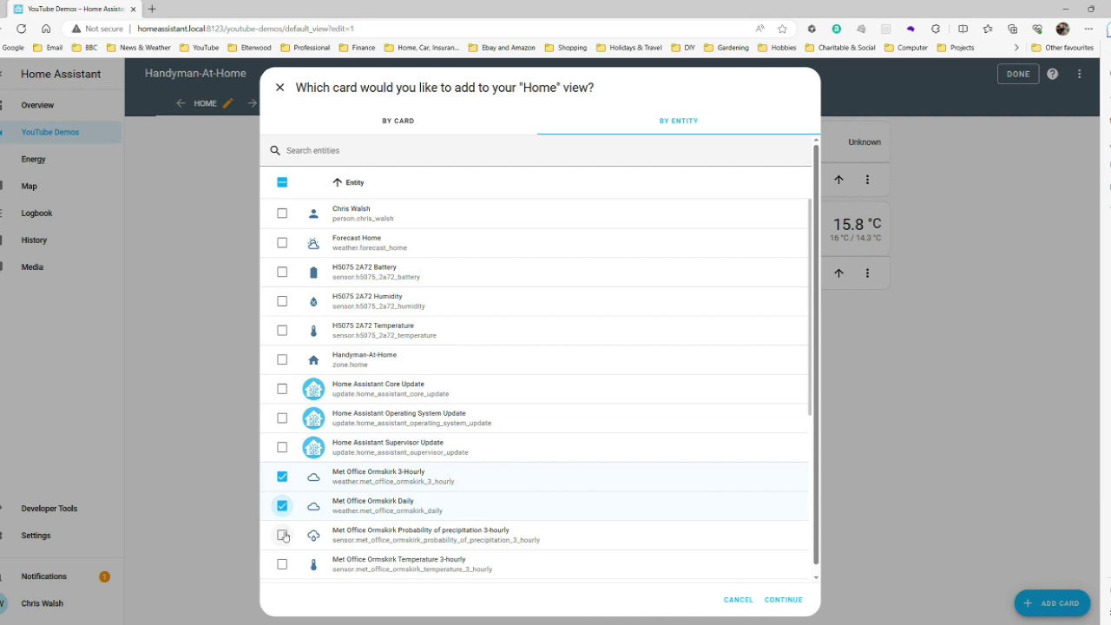
left_click(282, 535)
left_click(282, 565)
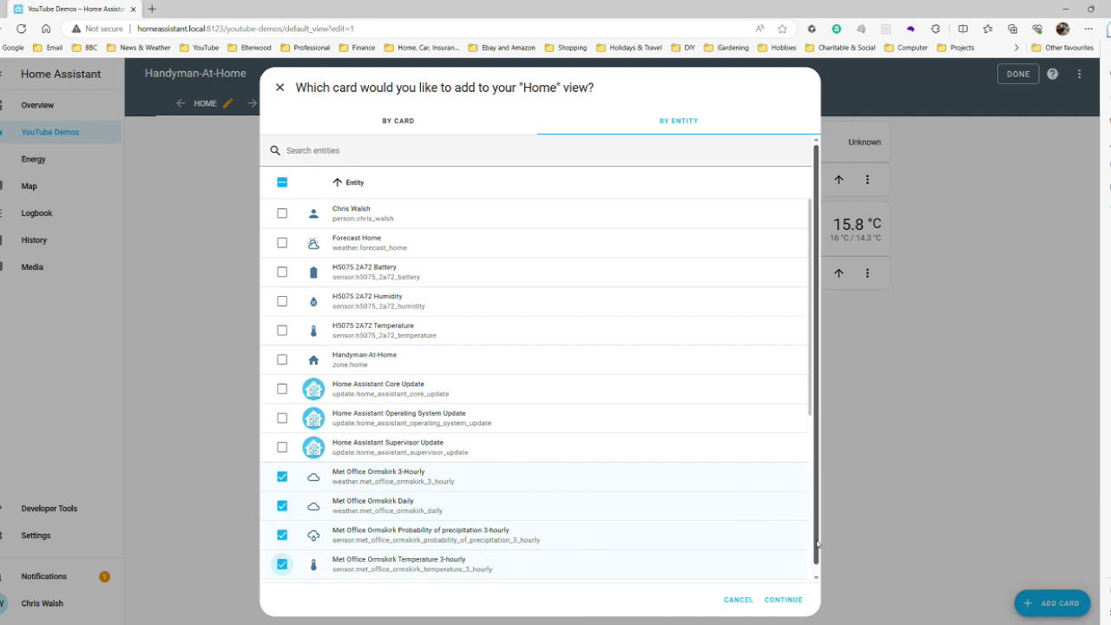
scroll(816, 552, "down", 1)
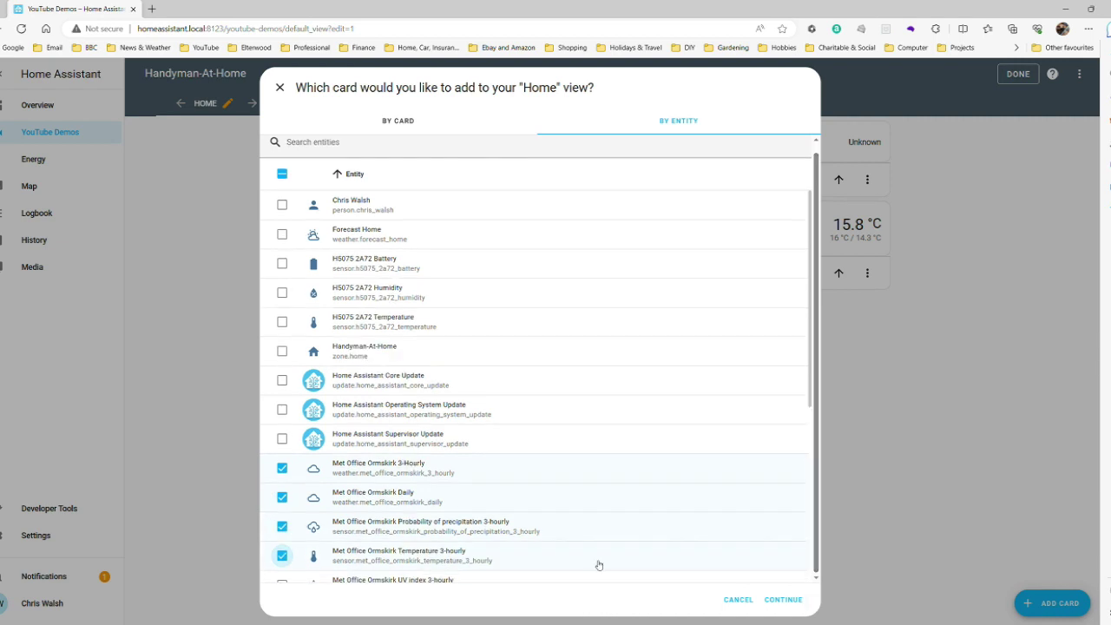
scroll(599, 565, "down", 3)
left_click(282, 349)
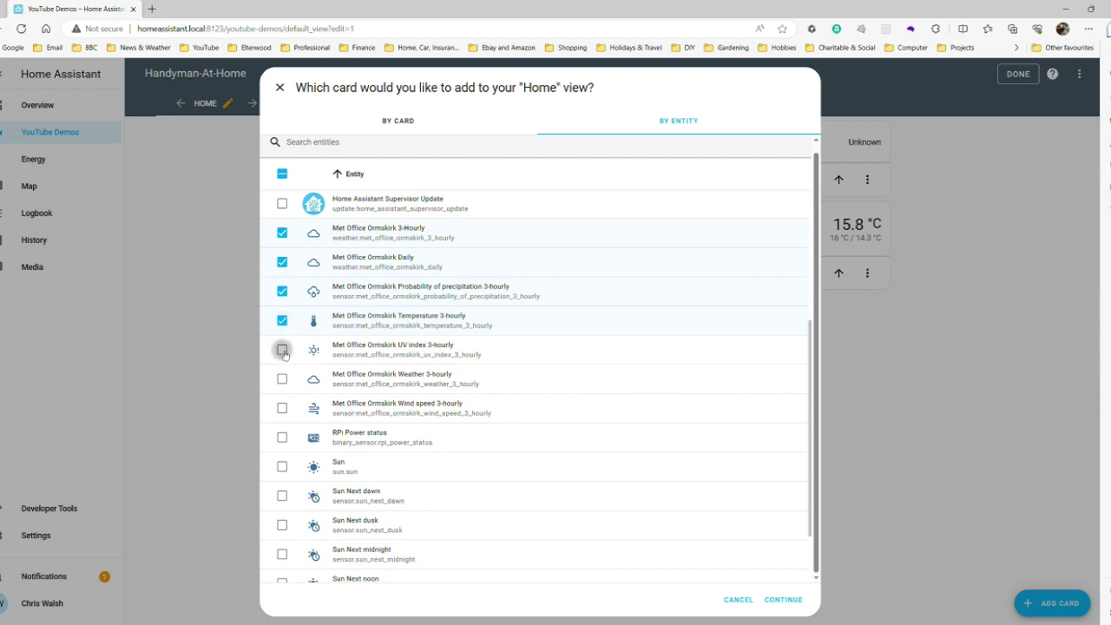
left_click(282, 379)
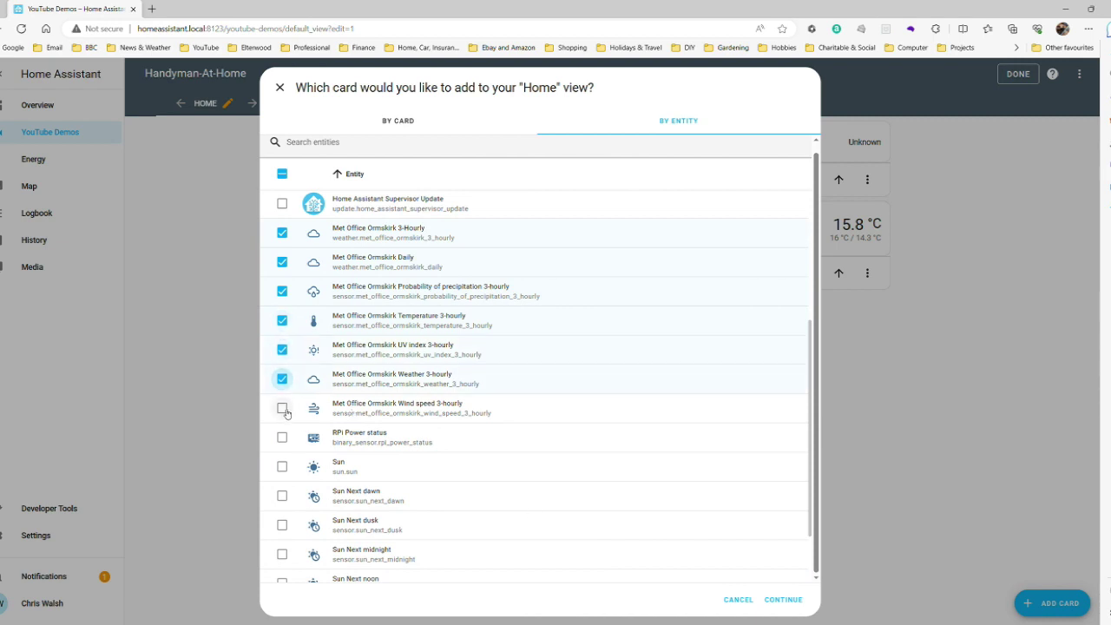
left_click(283, 409)
scroll(461, 393, "down", 1)
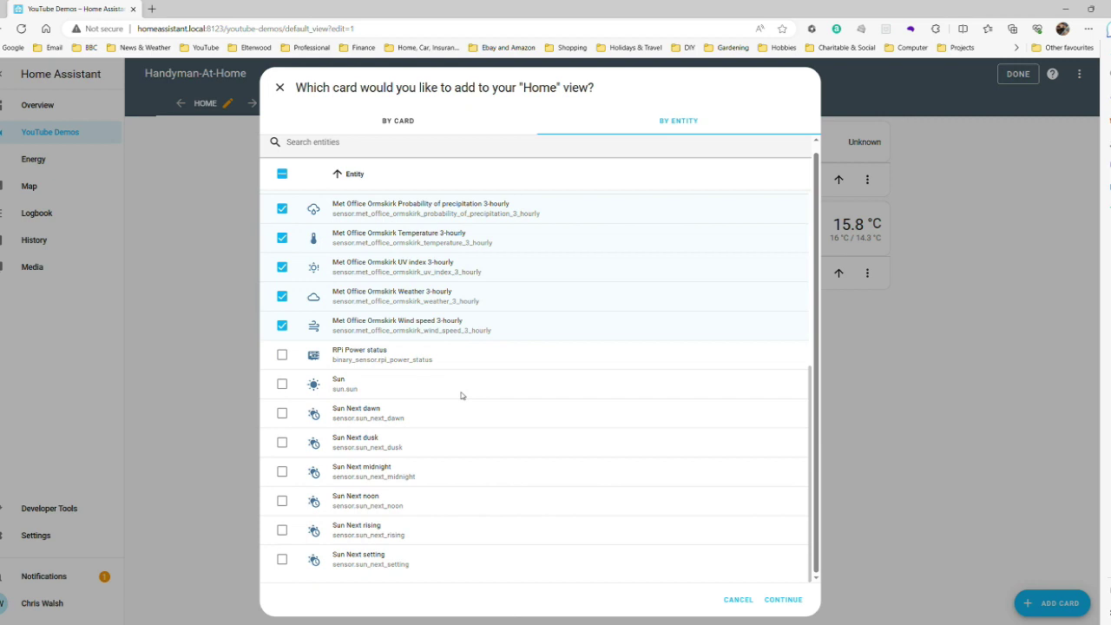
scroll(462, 395, "up", 4)
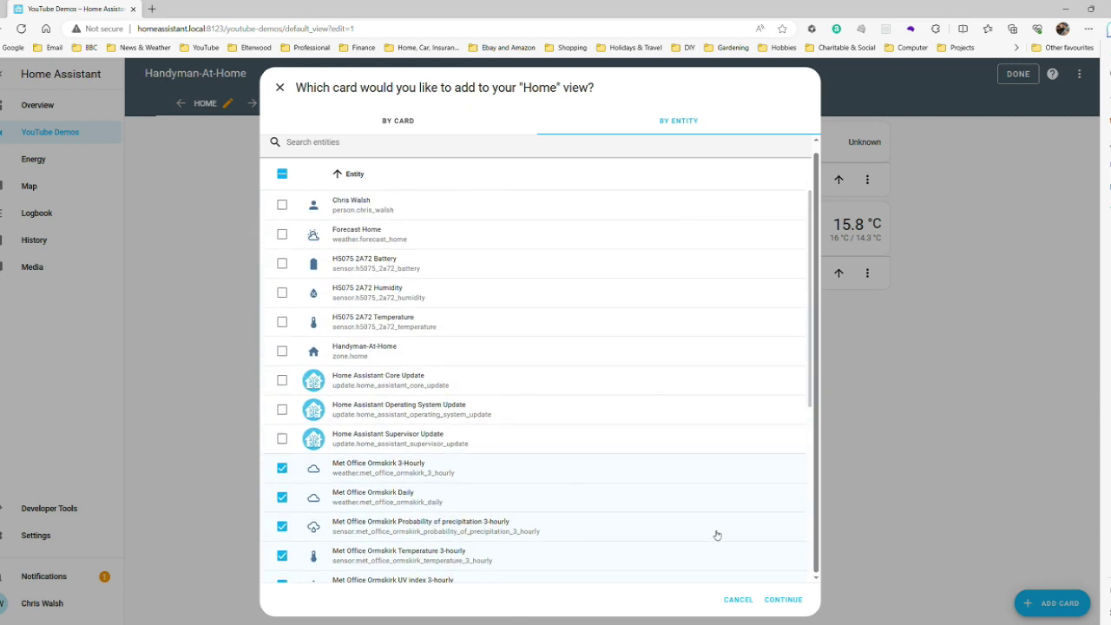
Accept the suggested Met Office Ormskirk card and add it to the Home view
left_click(789, 599)
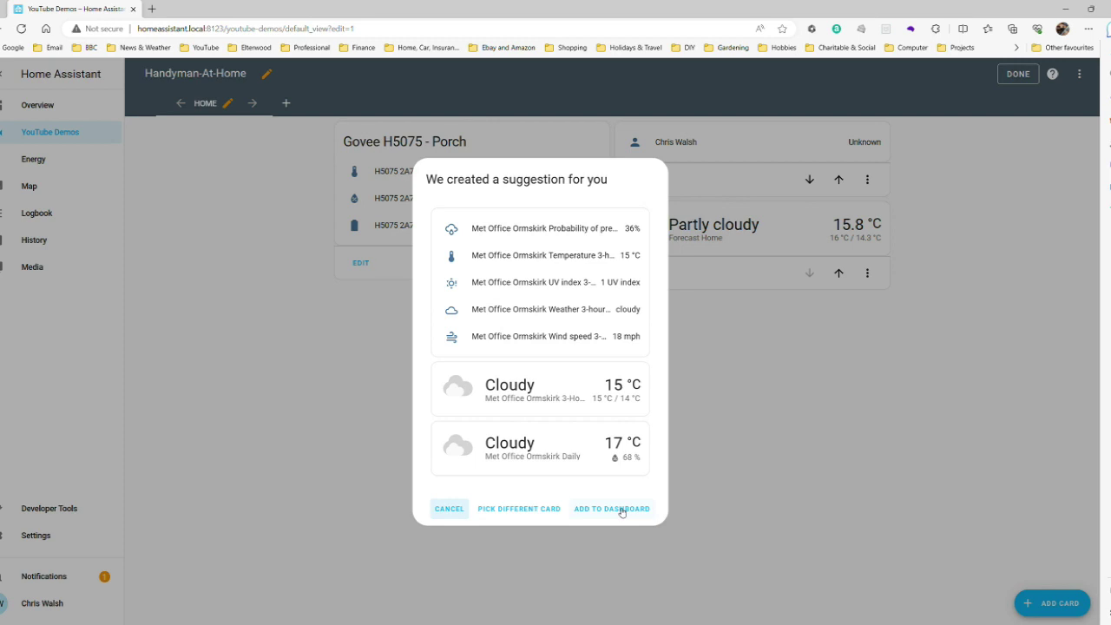
left_click(622, 513)
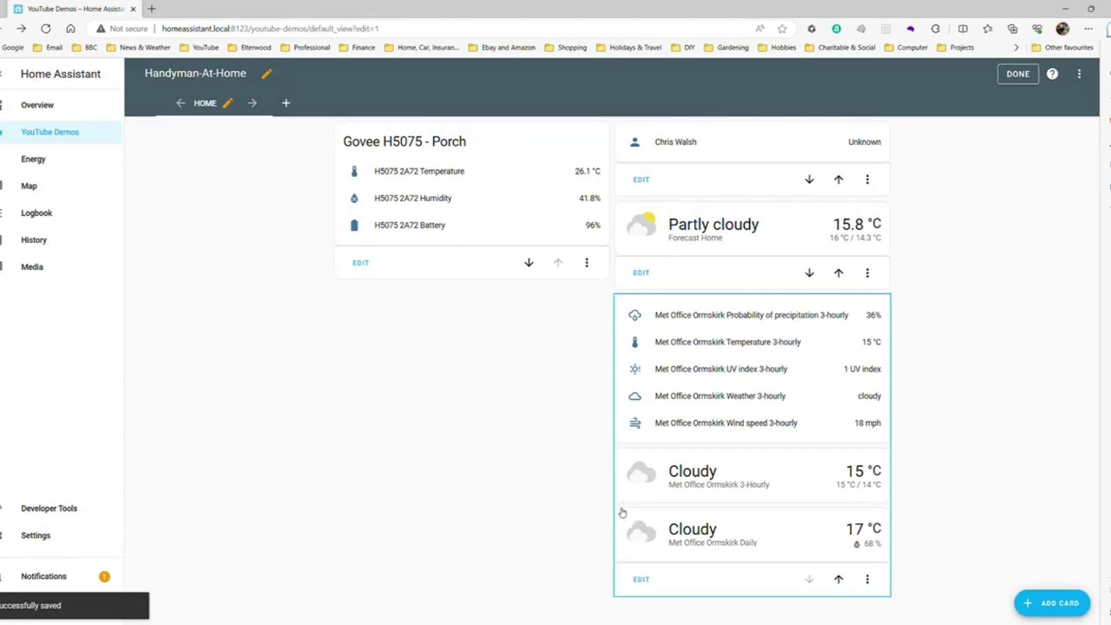
Delete the Partly cloudy Forecast Home card, confirming the deletion
left_click(869, 274)
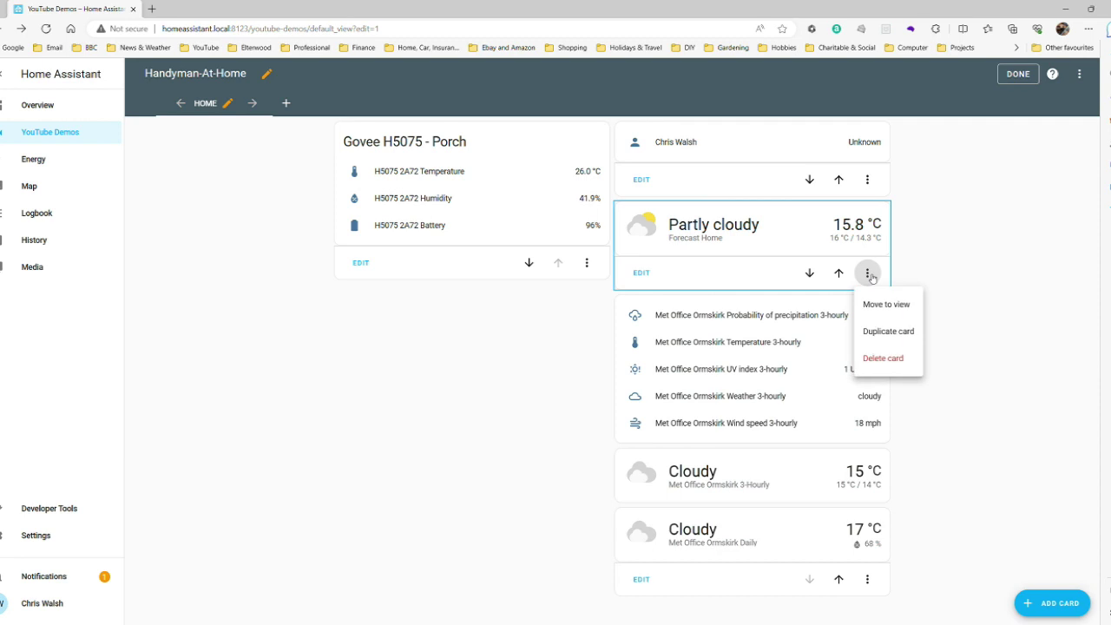
left_click(883, 358)
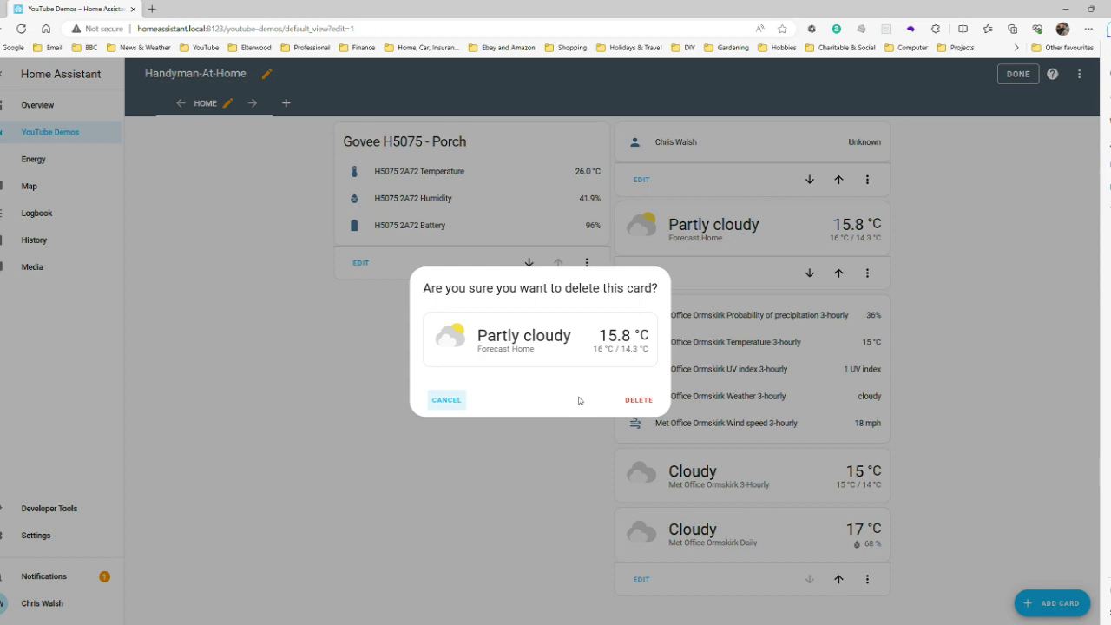
left_click(646, 401)
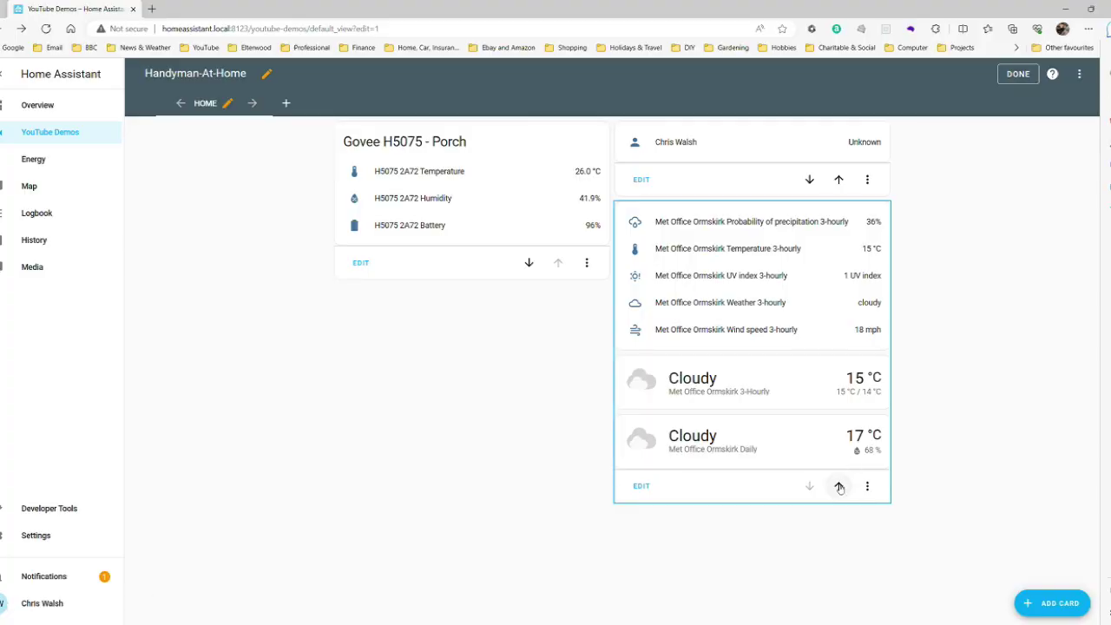
Move the Met Office grid card up and title it 'Weather Forecast - Met Office'
left_click(840, 488)
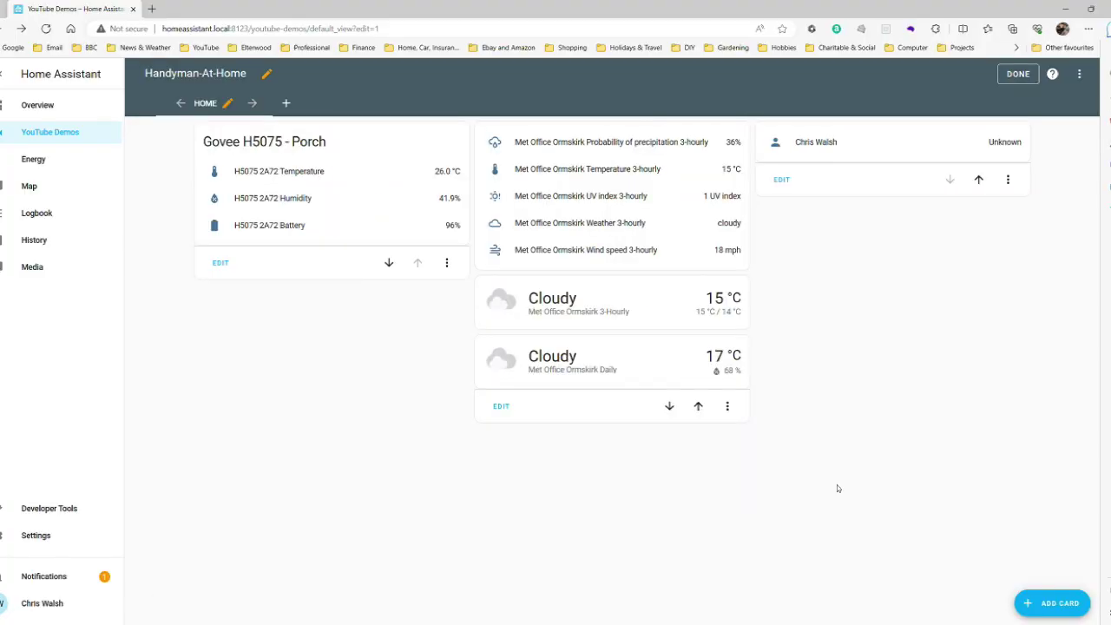
left_click(500, 406)
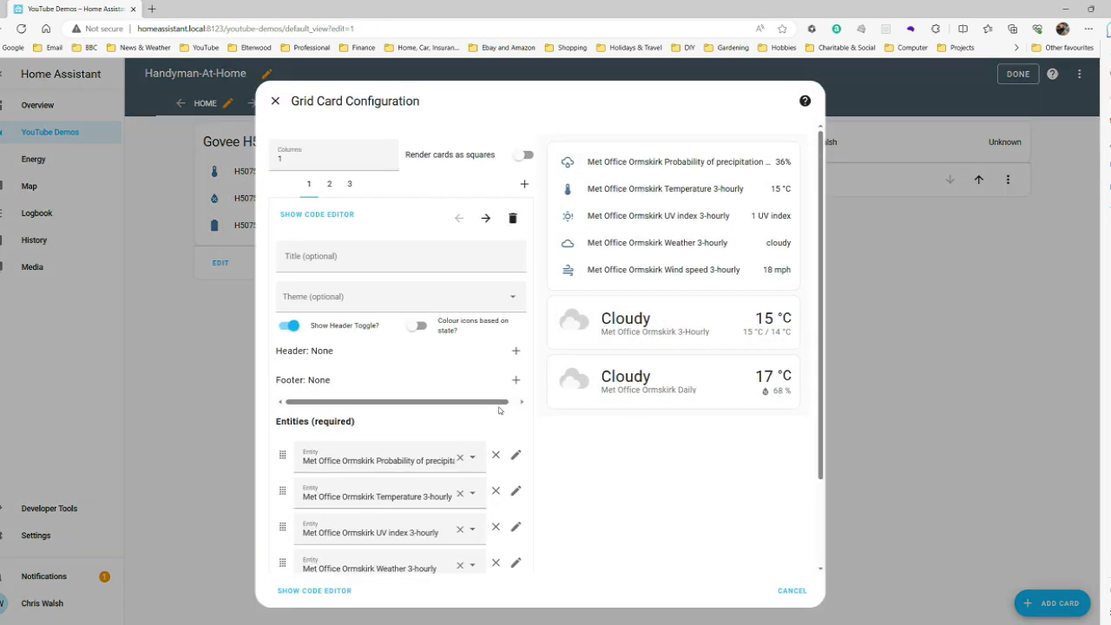
left_click(326, 261)
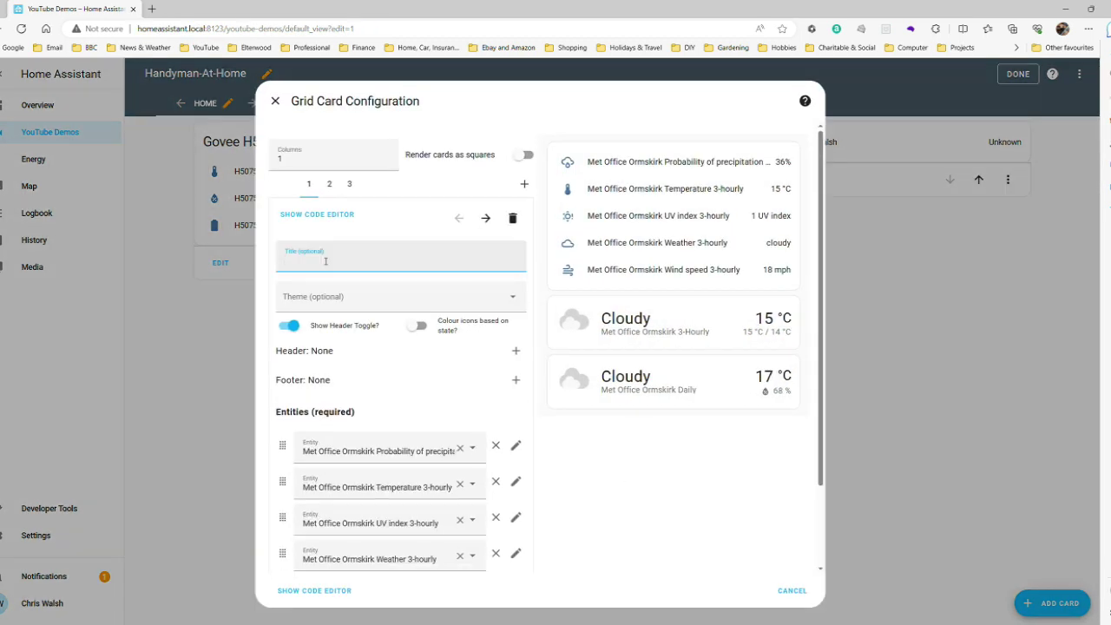
type("Weather F")
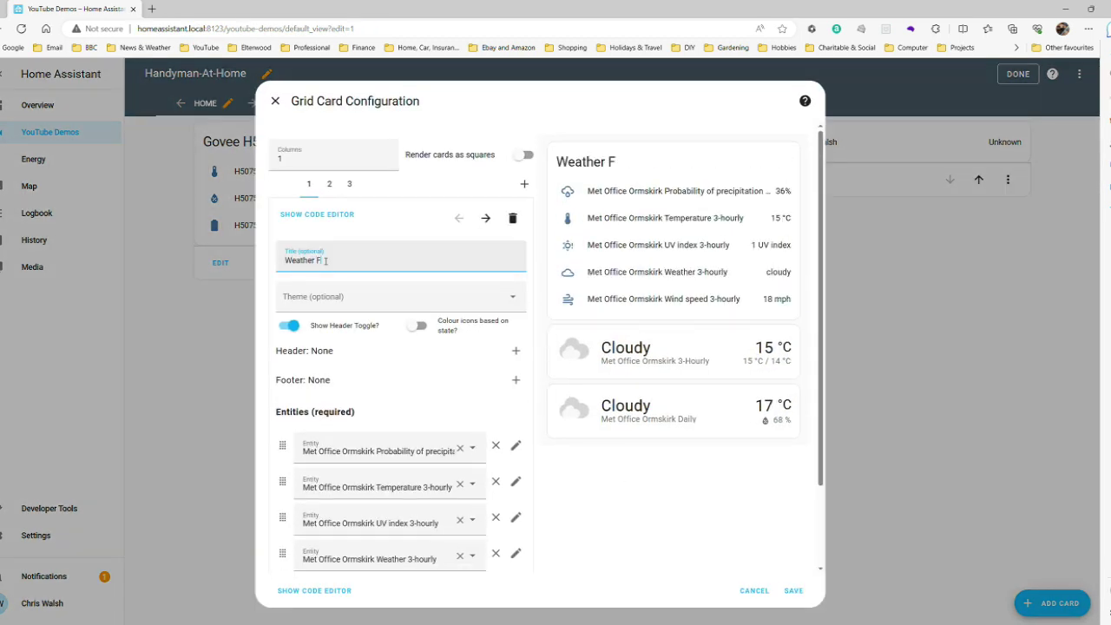
type("orecast - Met Office")
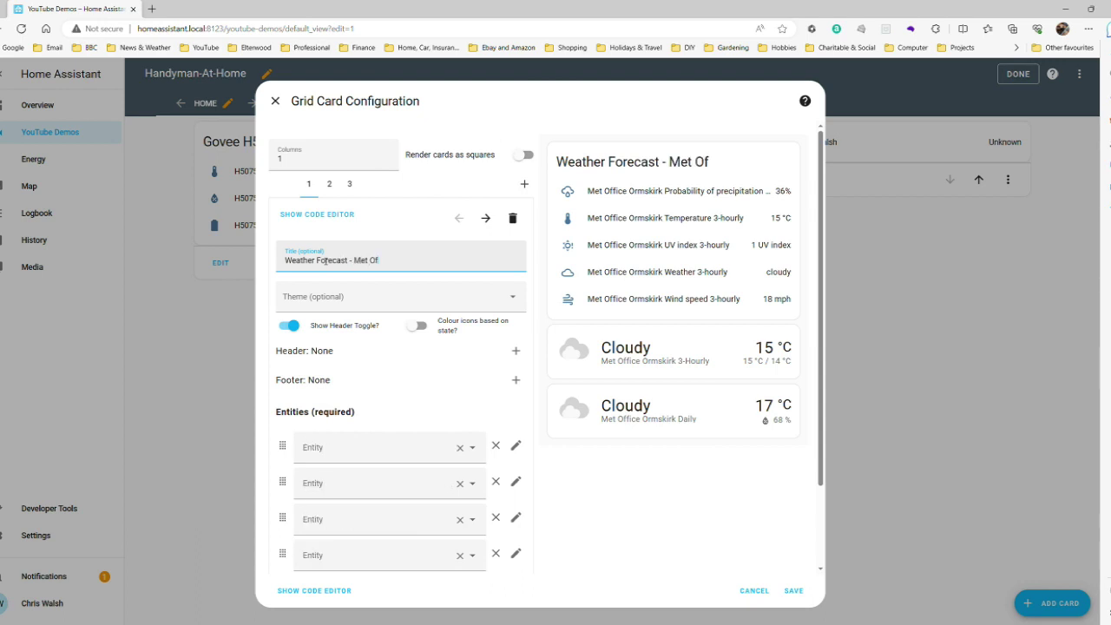
left_click(795, 593)
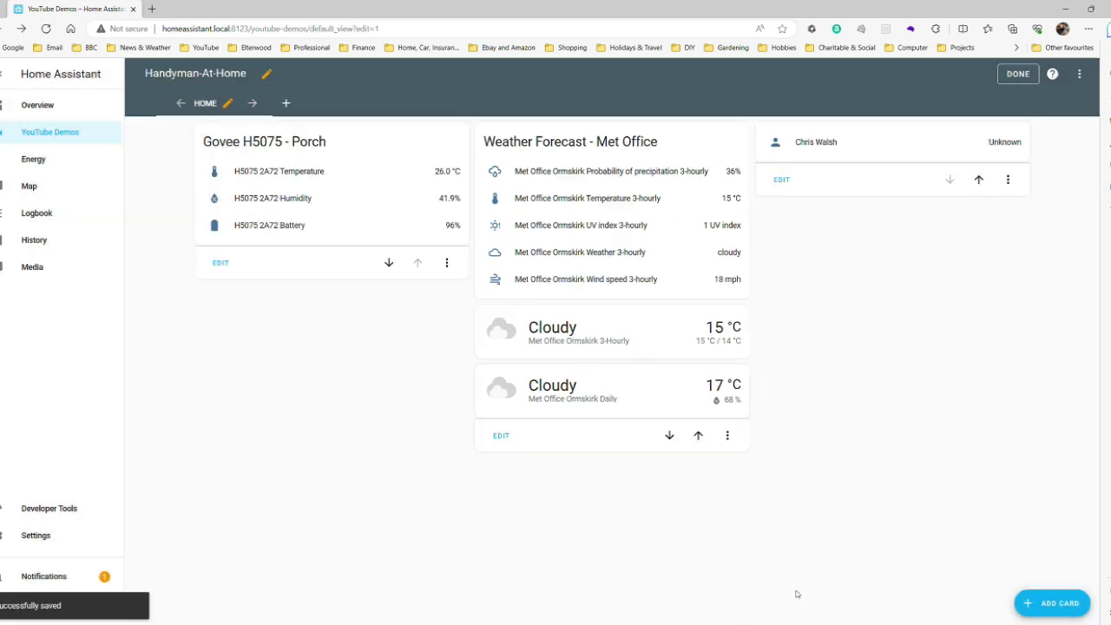
left_click(727, 435)
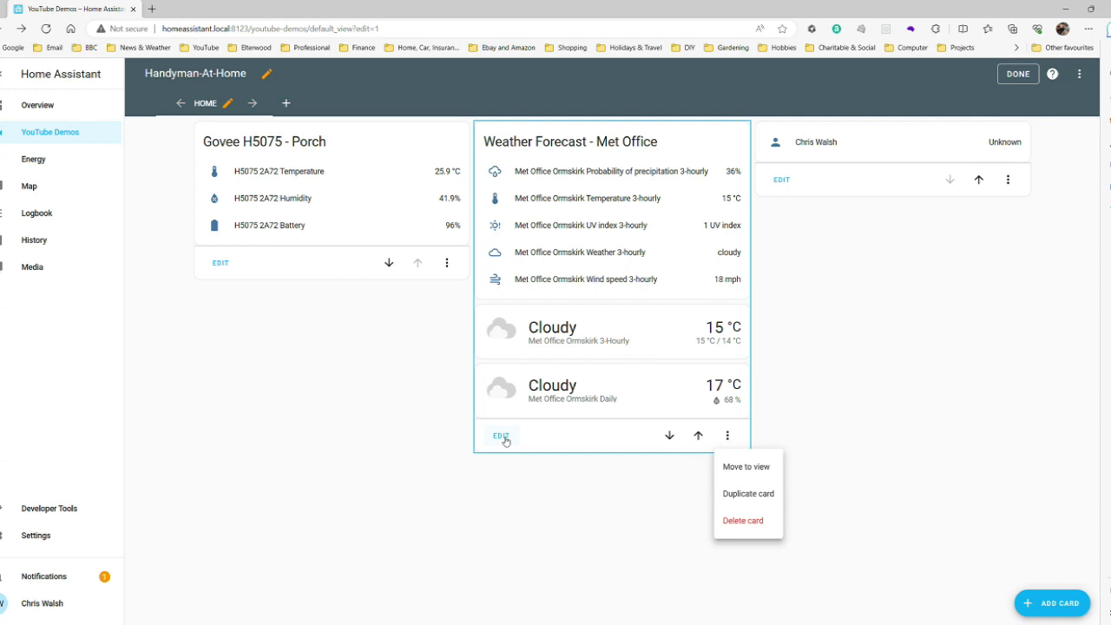
Set the 3-Hourly card to 'Show current Weather and Forecast', then finish dashboard editing
left_click(503, 436)
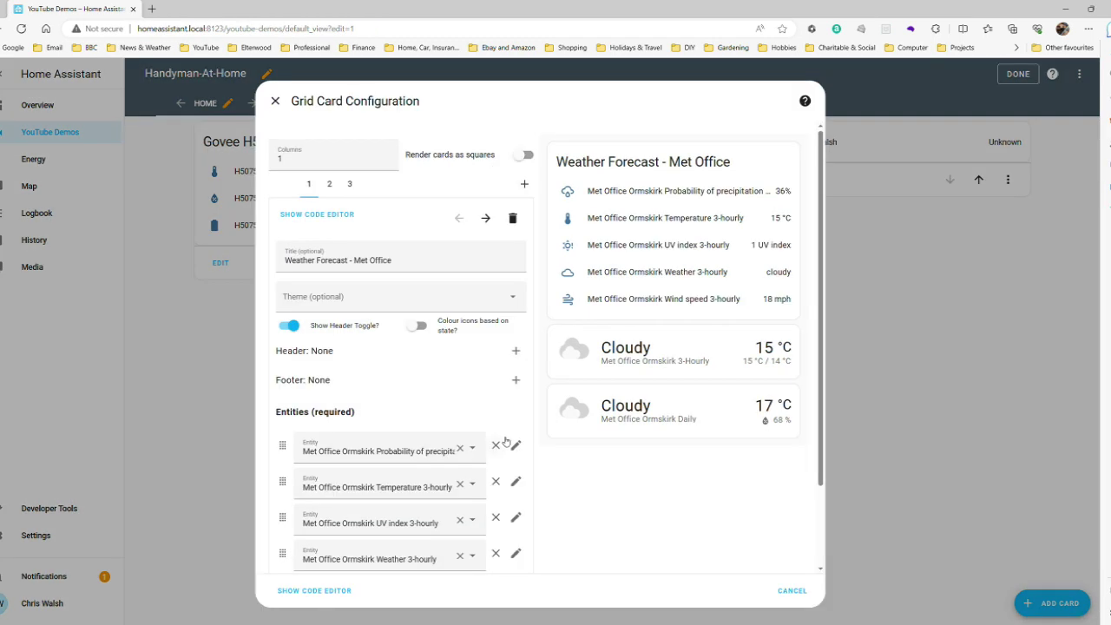
left_click(331, 186)
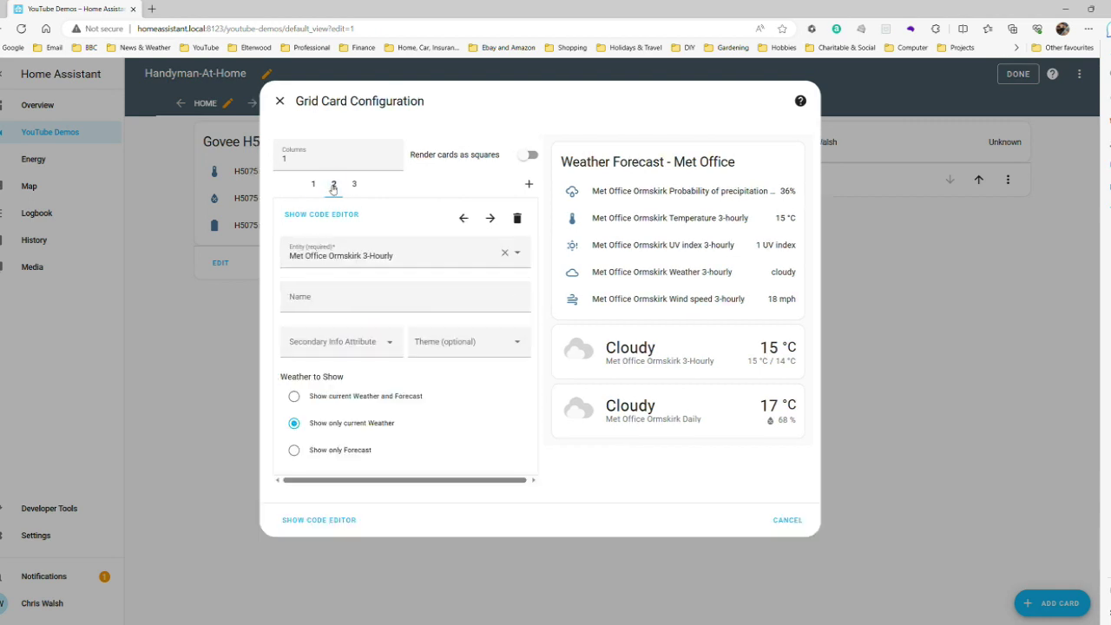
left_click(296, 397)
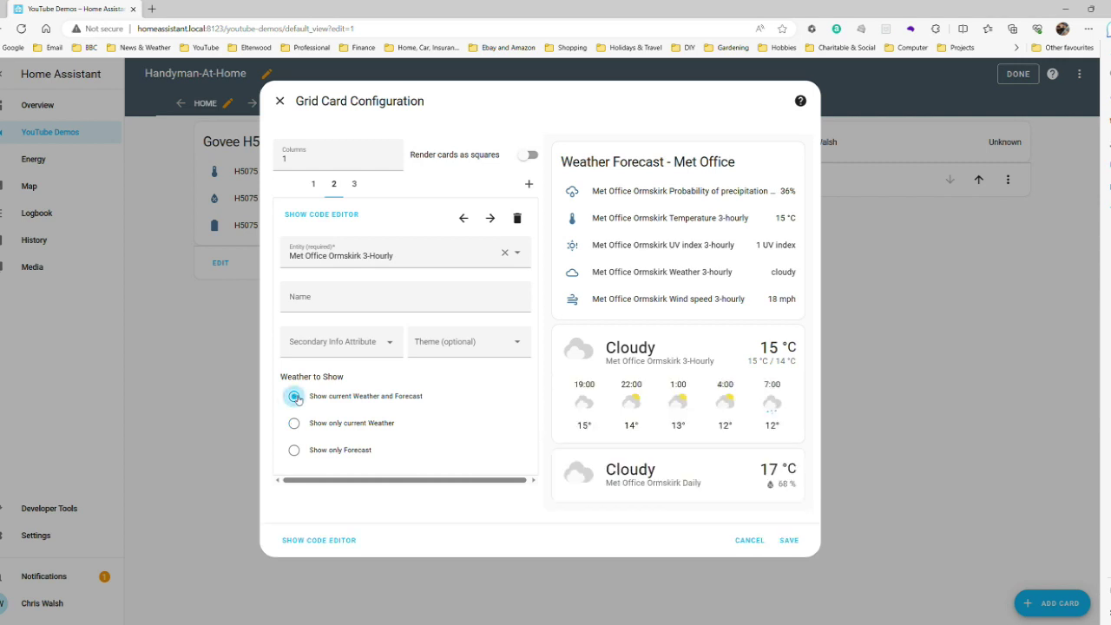
left_click(791, 541)
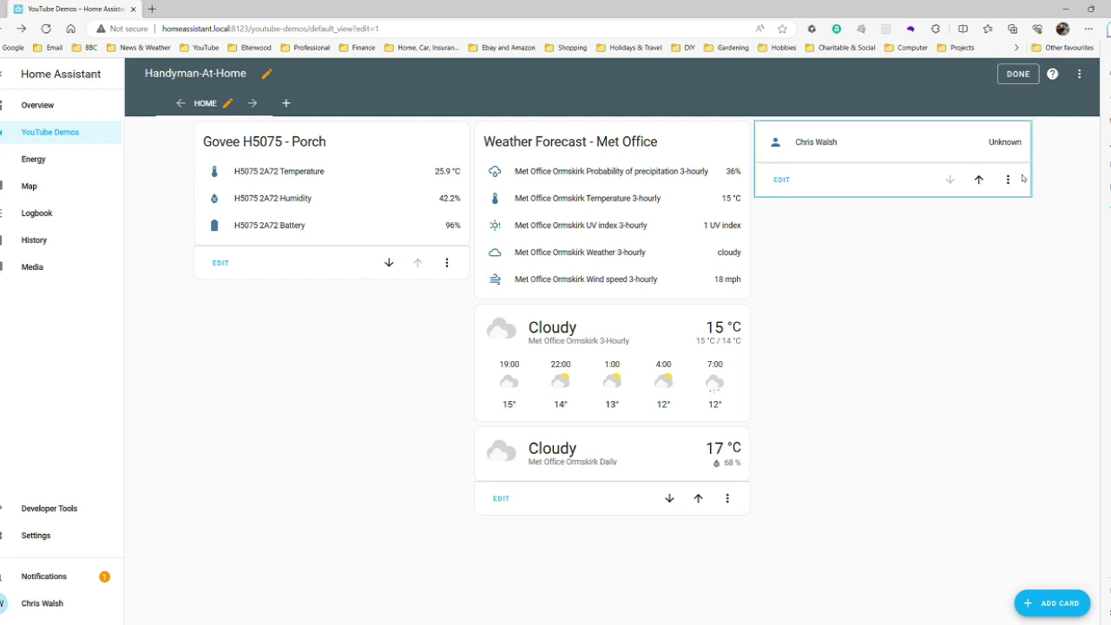
left_click(1017, 73)
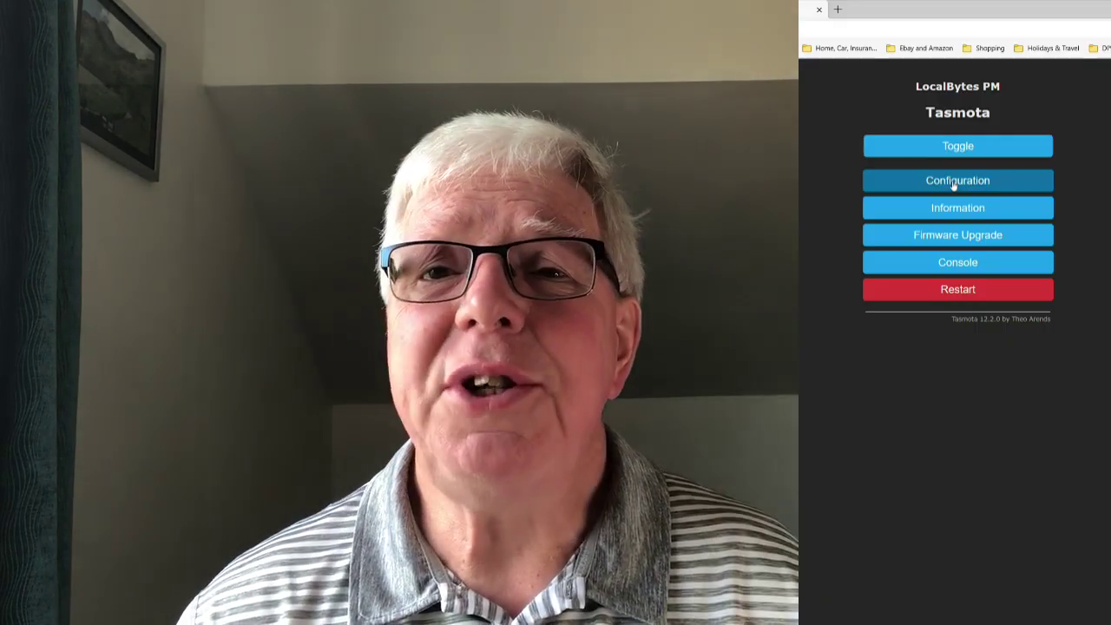
Go to the plug's Configuration > Configure Other page
left_click(954, 180)
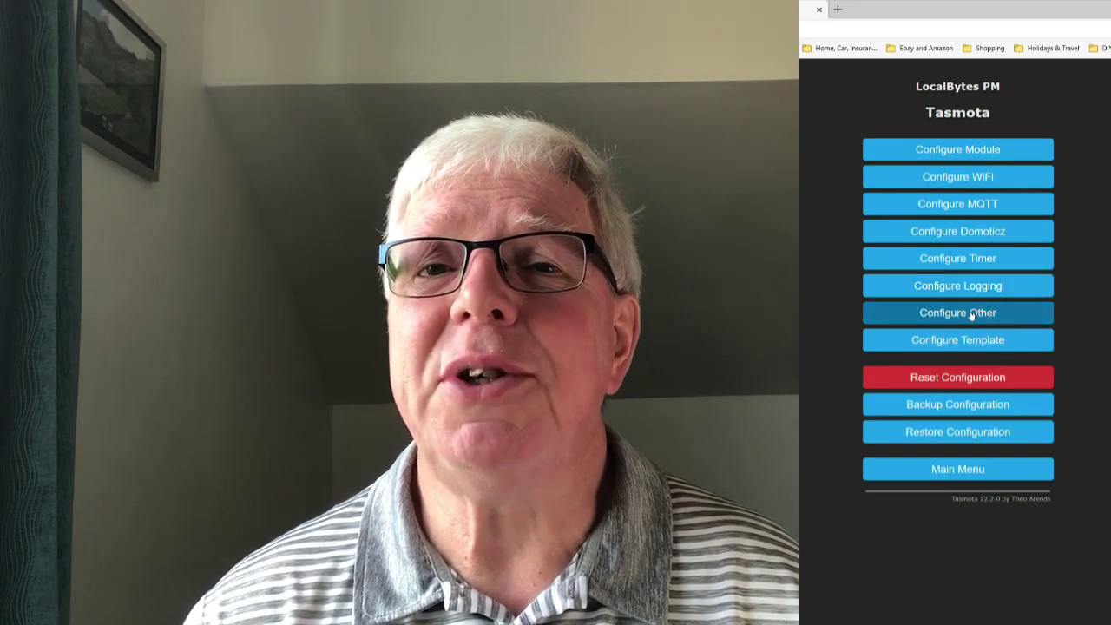
left_click(971, 314)
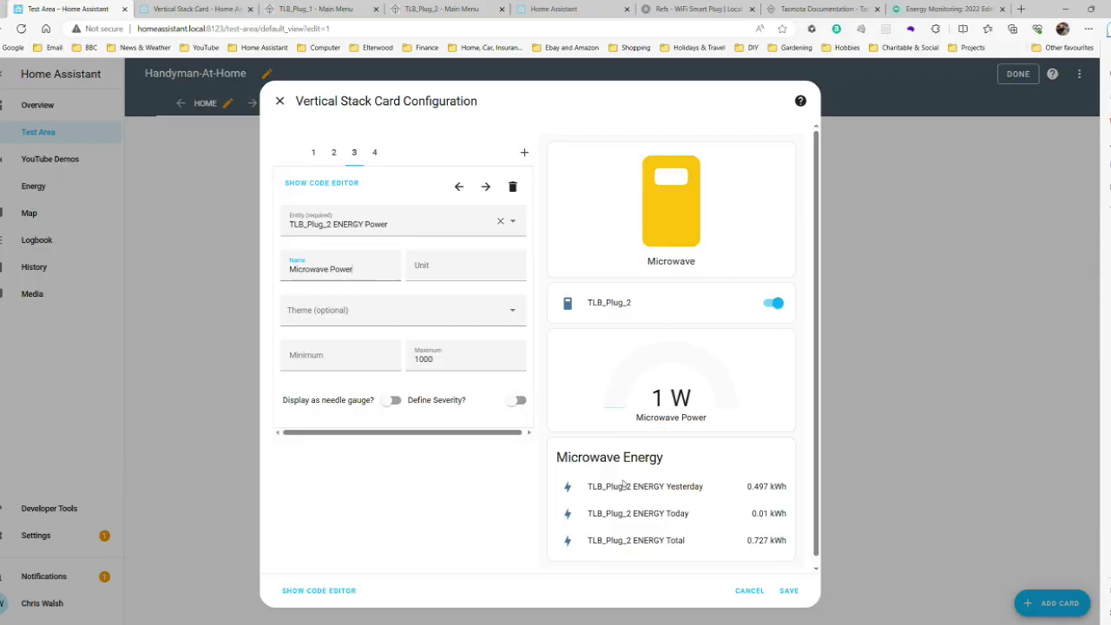
Save the Vertical Stack card holding the Microwave TLB_Plug_2 switch
left_click(791, 593)
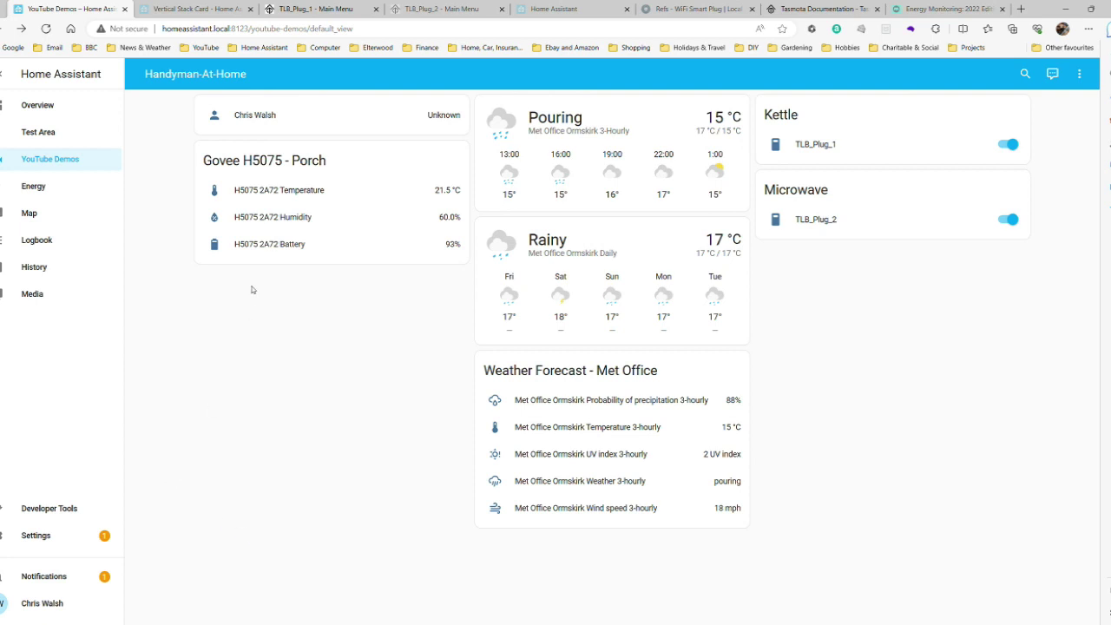
Open the H5075 2A72 Temperature sensor's full history graph
left_click(292, 193)
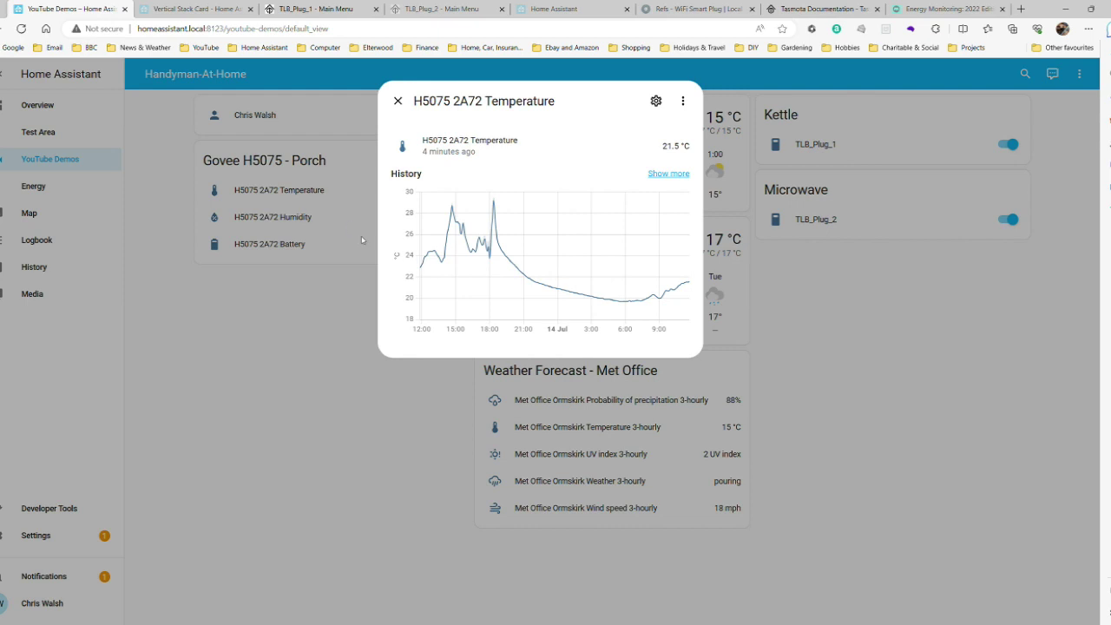
mouse_move(520, 255)
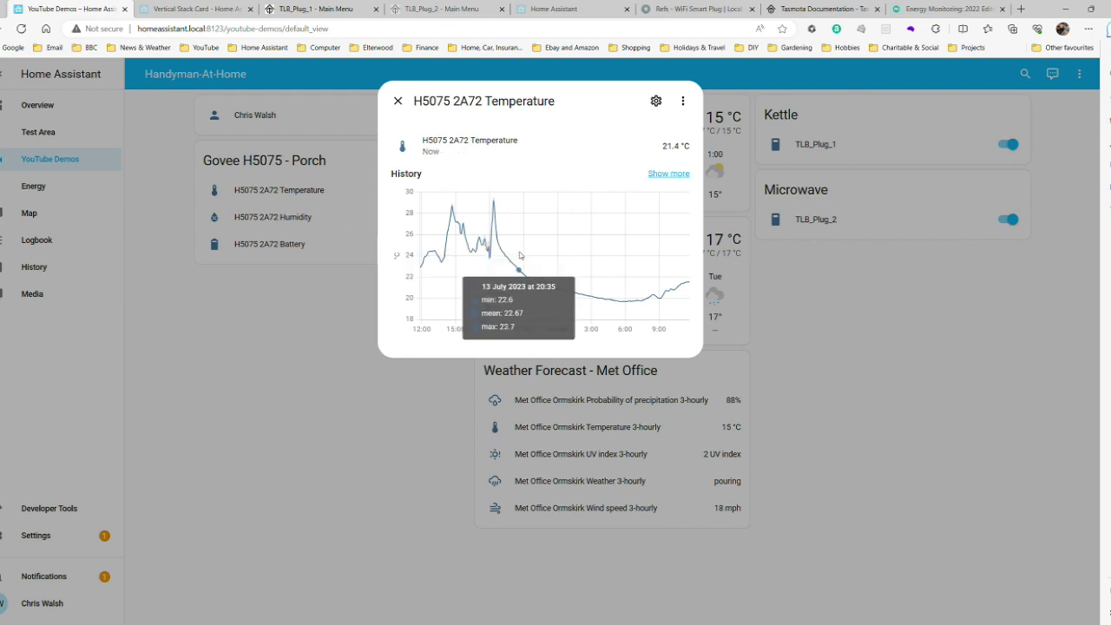
left_click(666, 173)
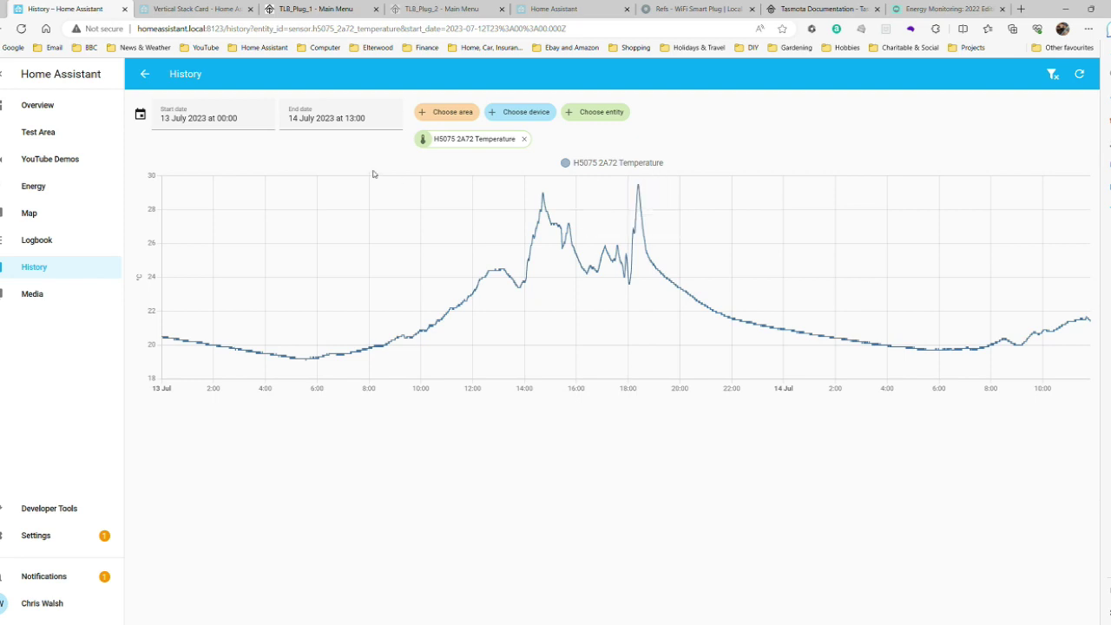
Set the history date range to 1 July 2023 00:00 through 14 July 13:00
left_click(222, 121)
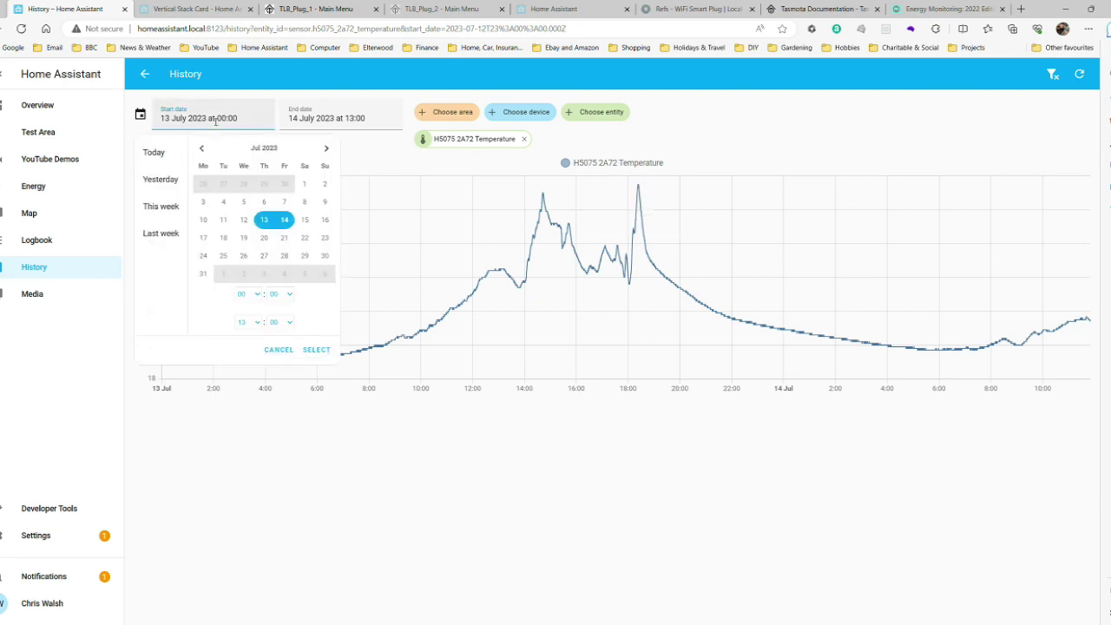
left_click(306, 185)
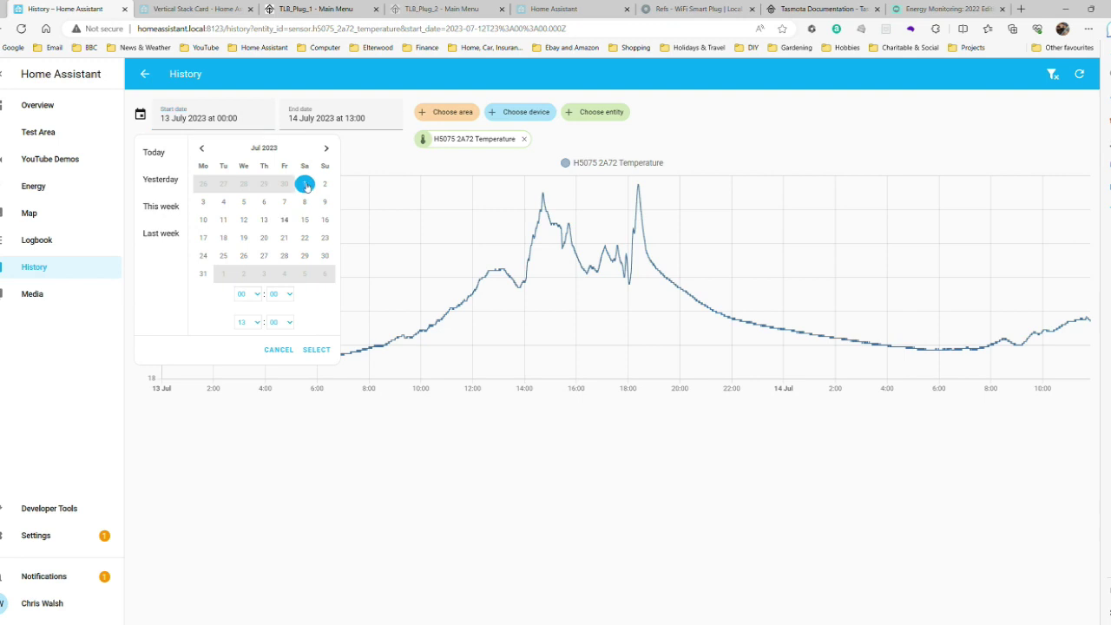
left_click(287, 221)
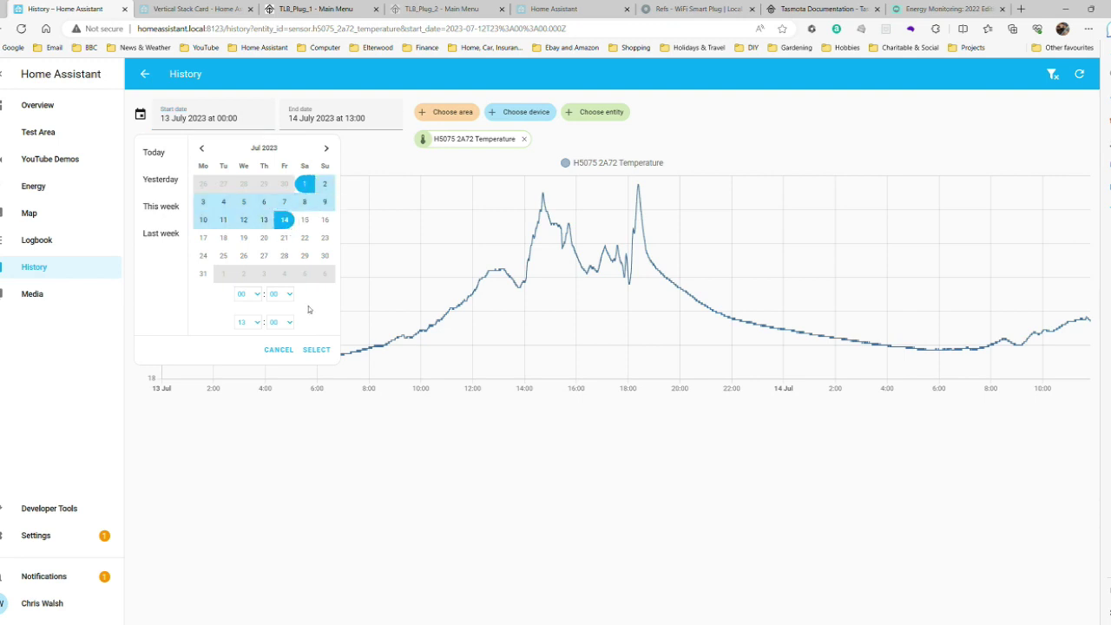
left_click(316, 350)
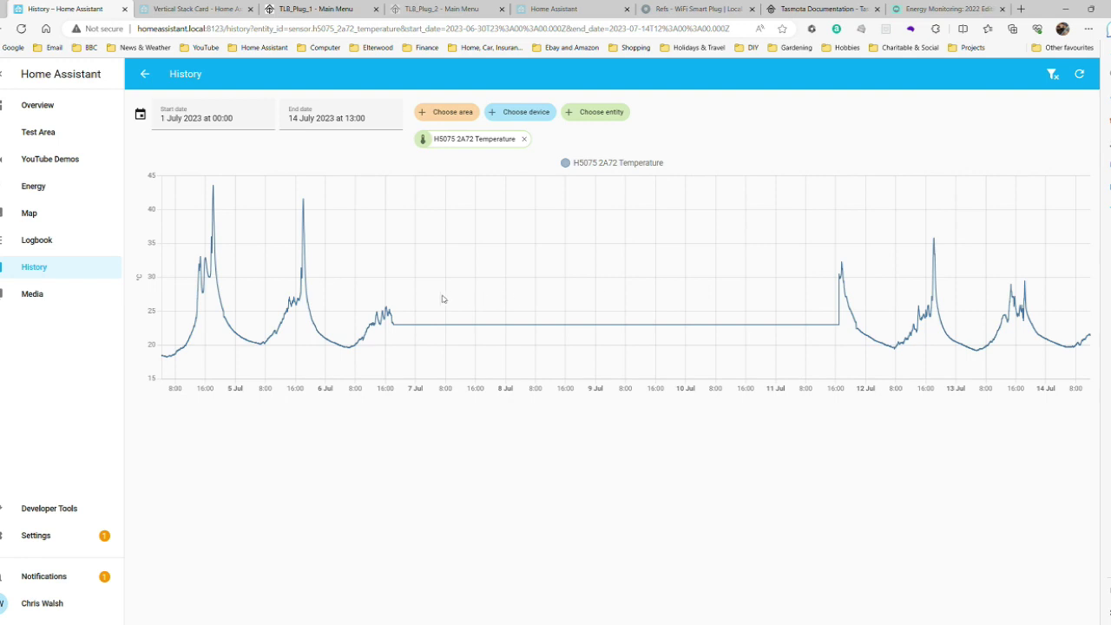
mouse_move(386, 337)
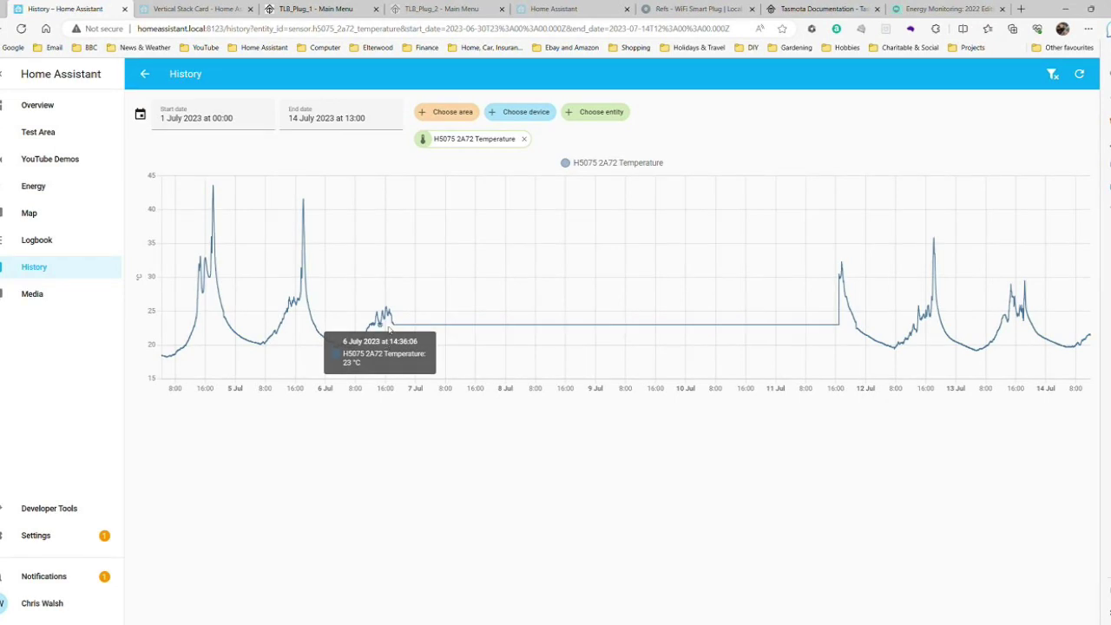
Add the H5075 2A72 Humidity entity so its chart appears below the temperature chart
left_click(597, 116)
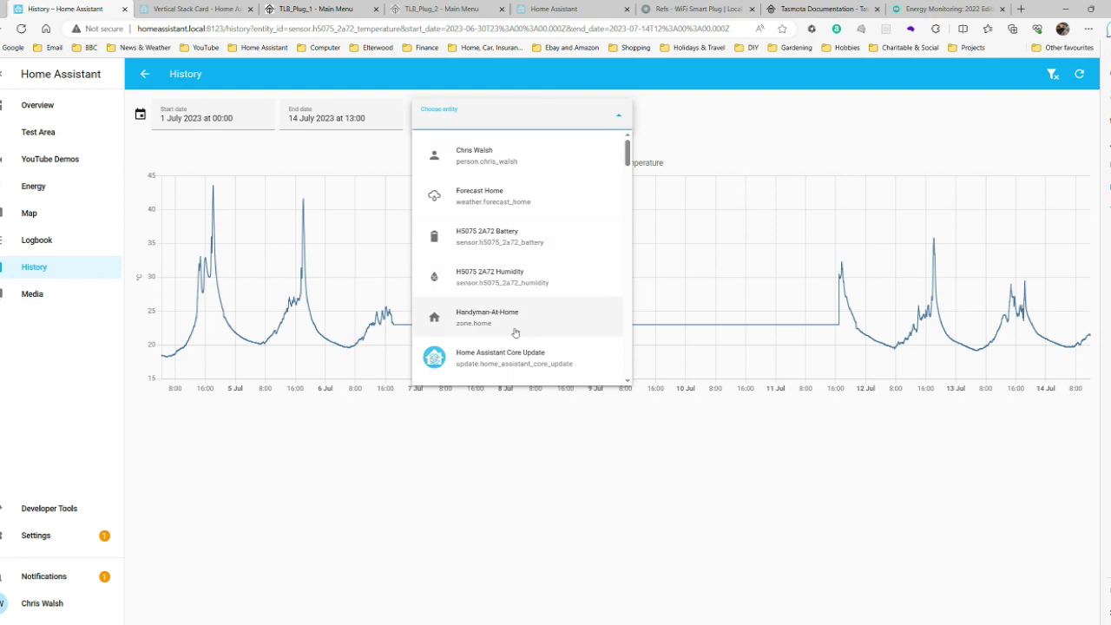
left_click(500, 276)
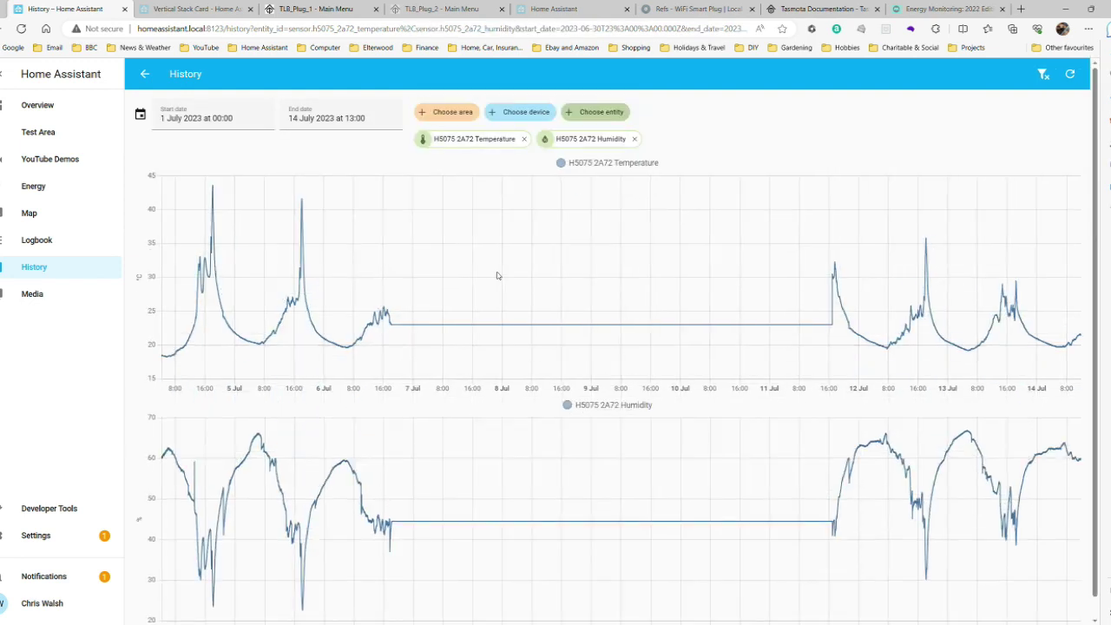
scroll(499, 278, "down", 1)
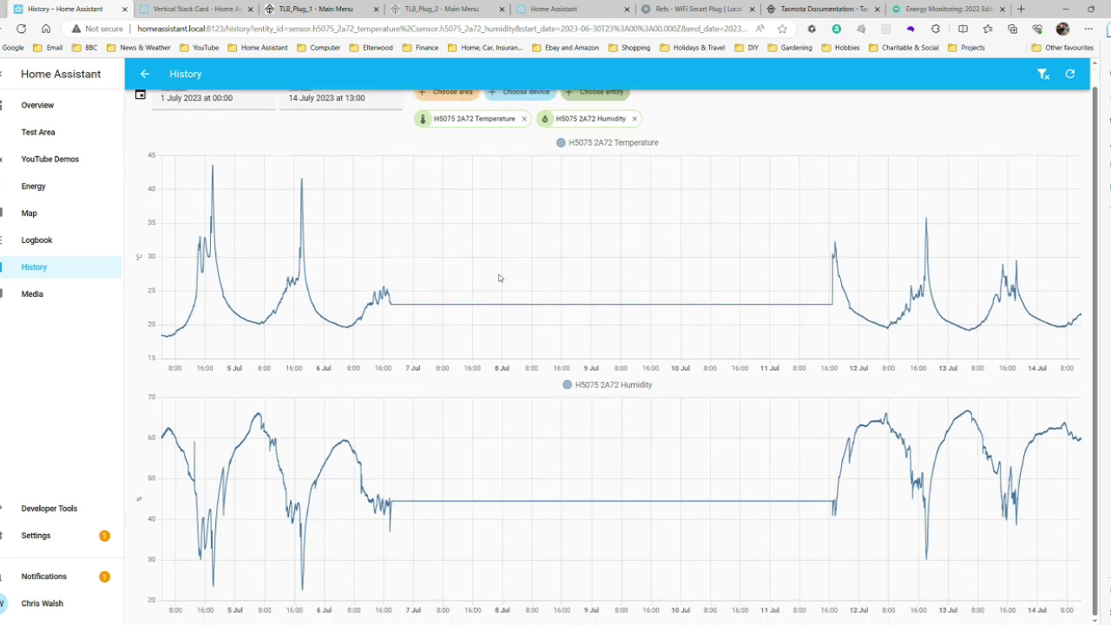